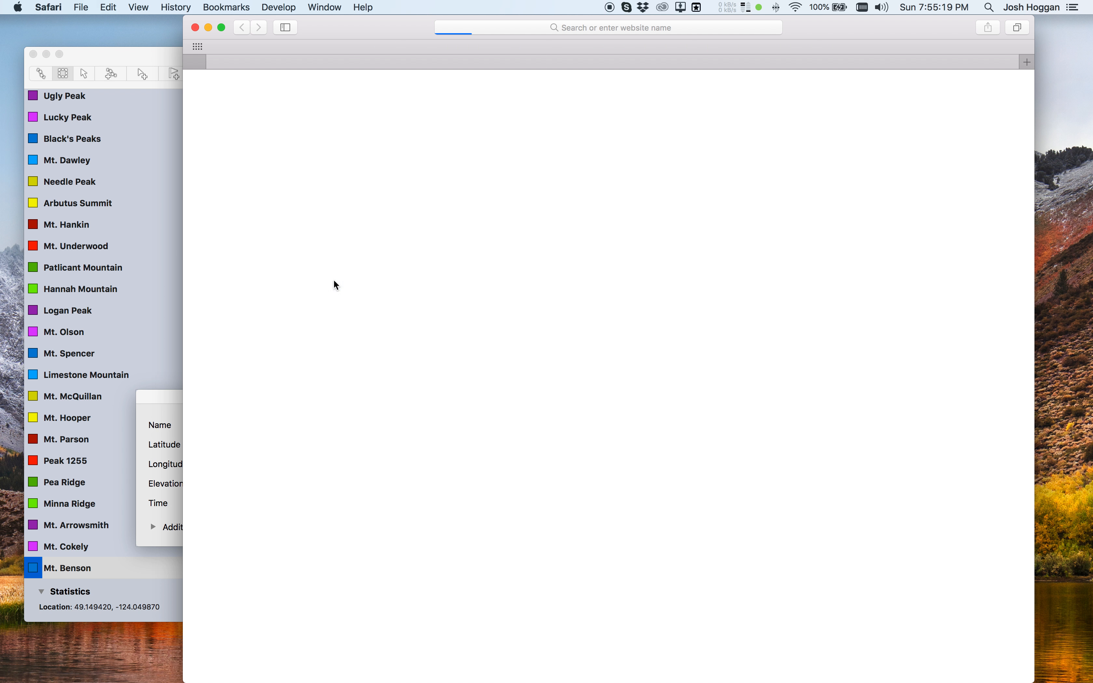
- Load alltrails.com in the browser window and position the window beside the Mt. Benson waypoint coordinates
drag(359, 44, 566, 15)
key(cmd+l)
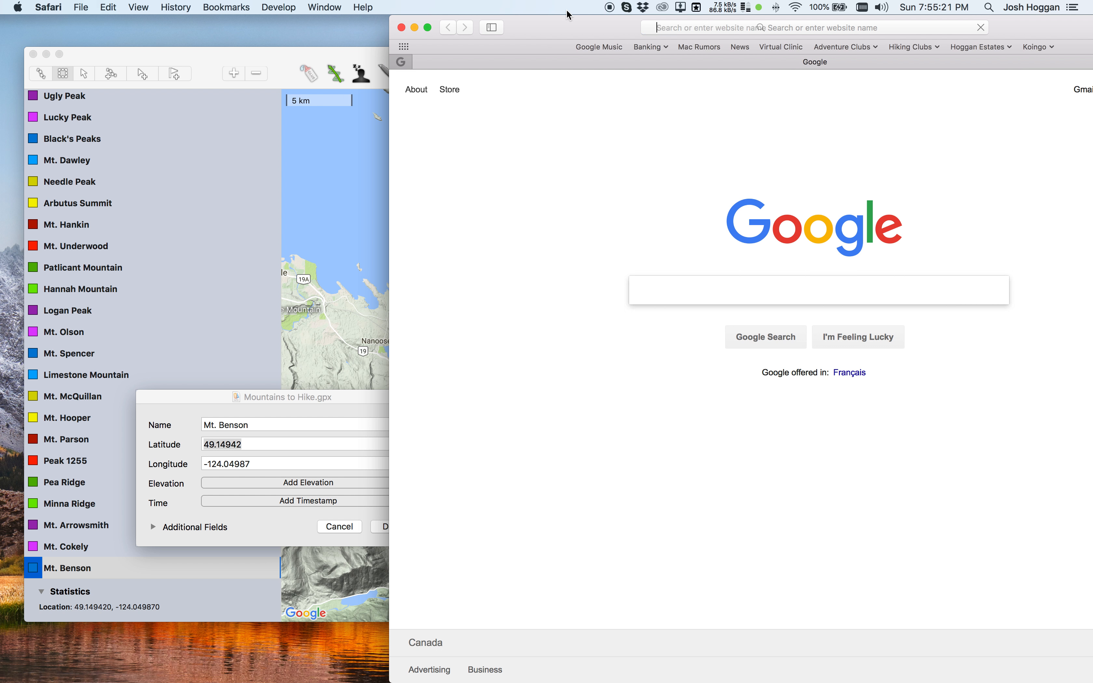
text(alltrails.com)
key(Return)
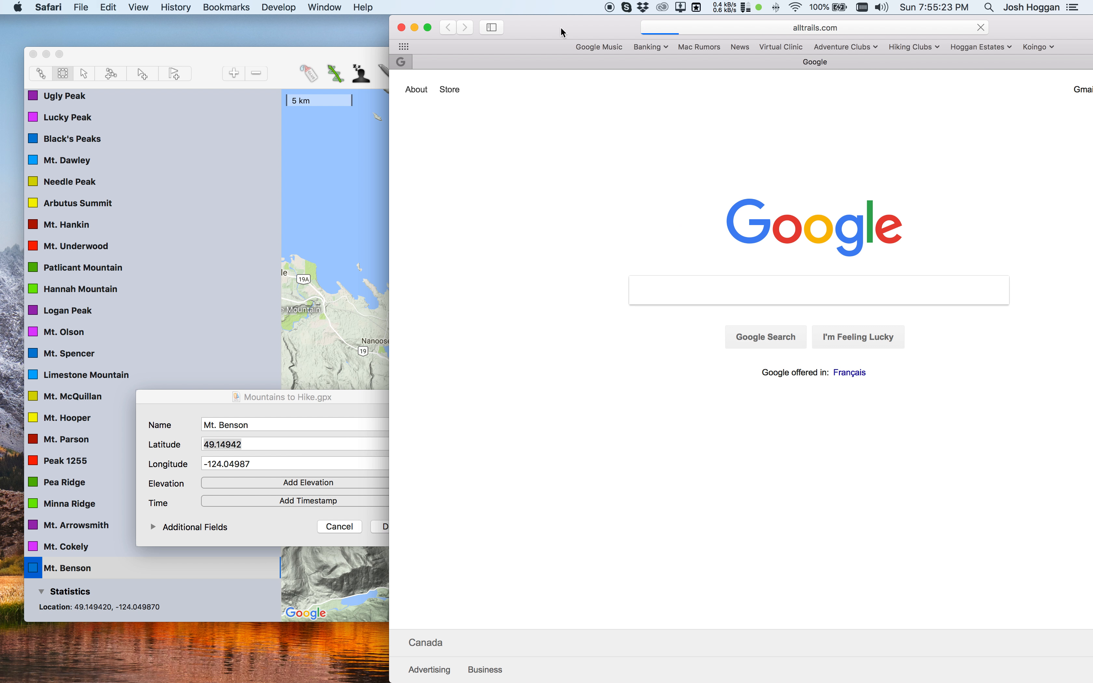
drag(582, 30, 441, 30)
- Log in to AllTrails with the saved account e-mail and password
click(1047, 89)
click(641, 248)
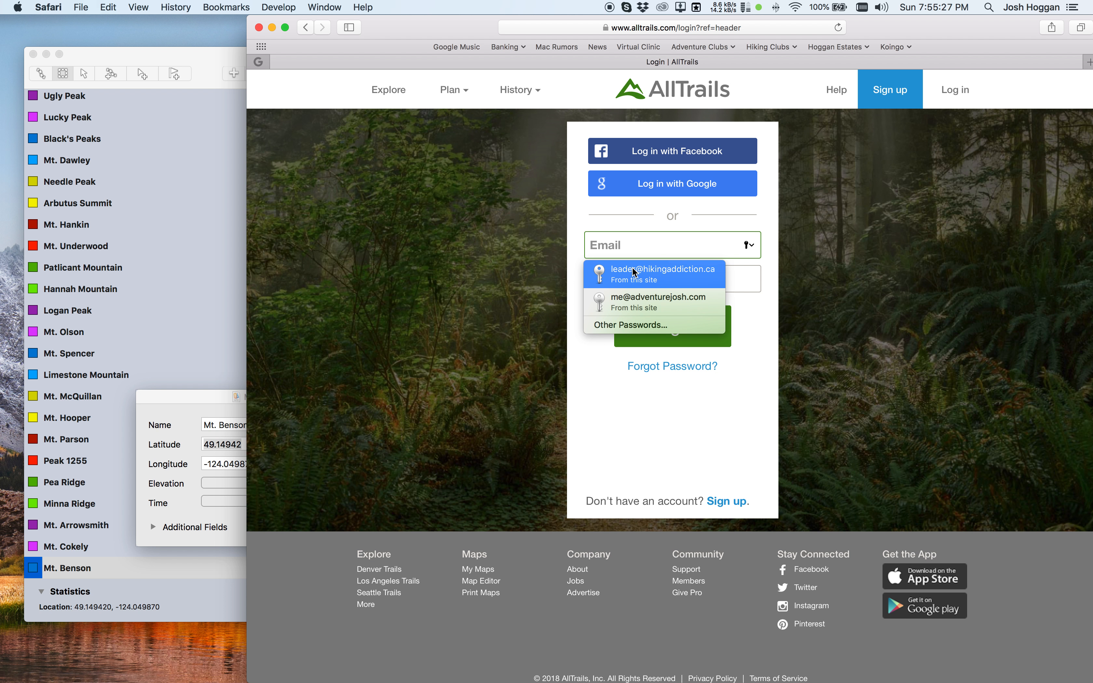
click(635, 272)
key(Return)
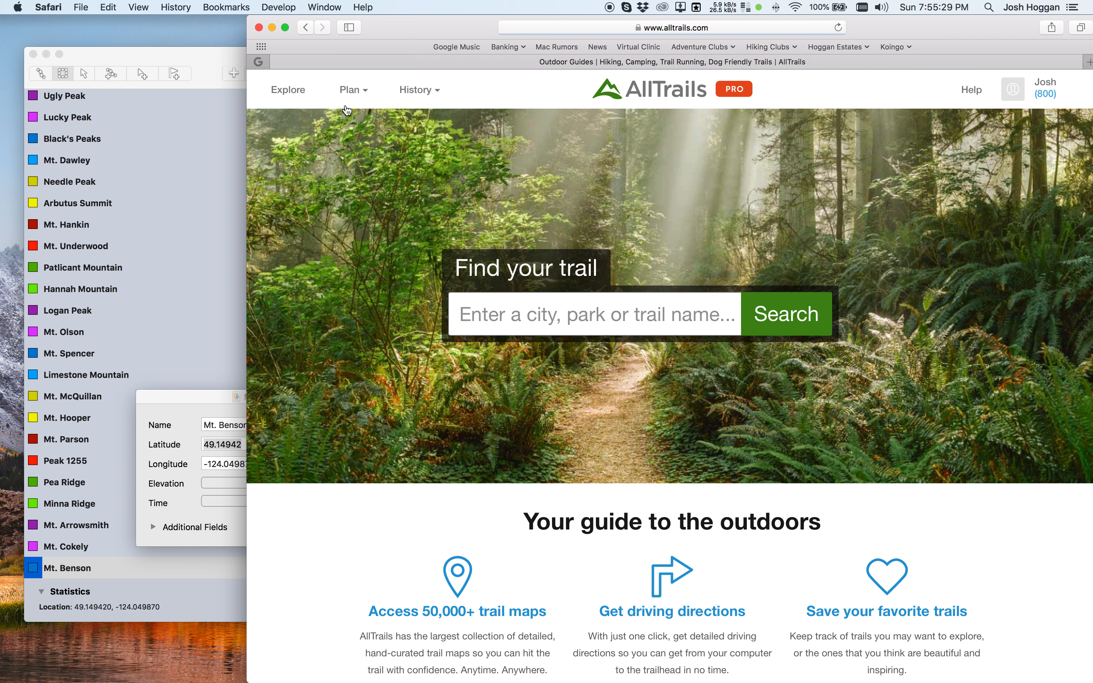
- Create a new AllTrails map named "Mt. Benson" among the account's own maps
mouse_move(350, 97)
click(354, 199)
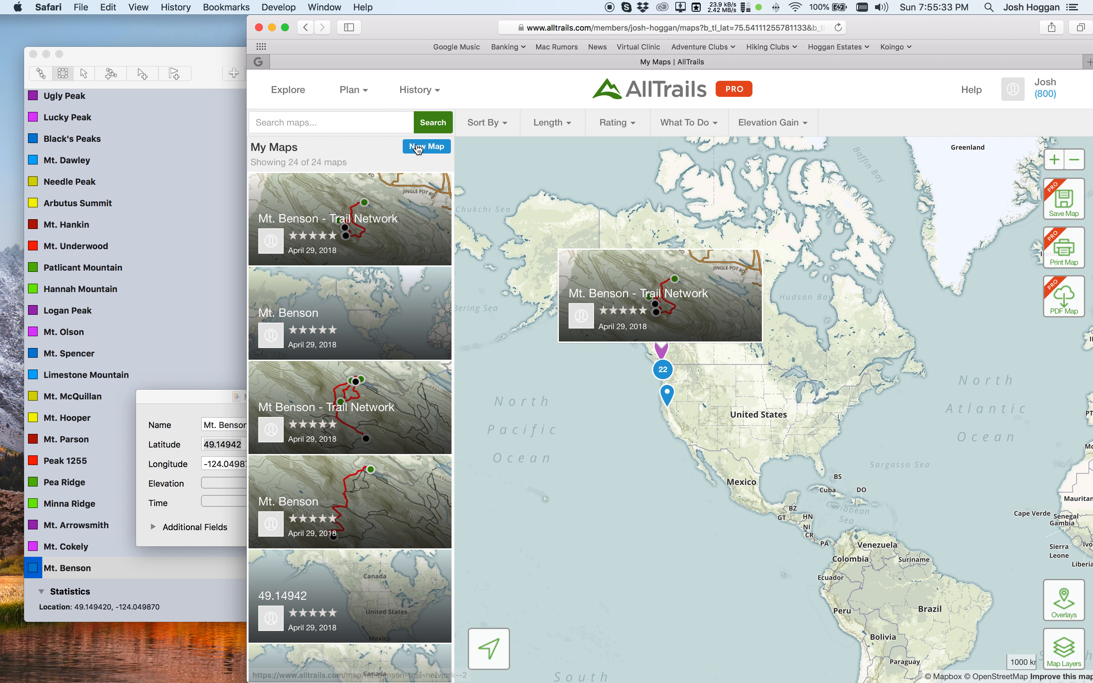
click(417, 148)
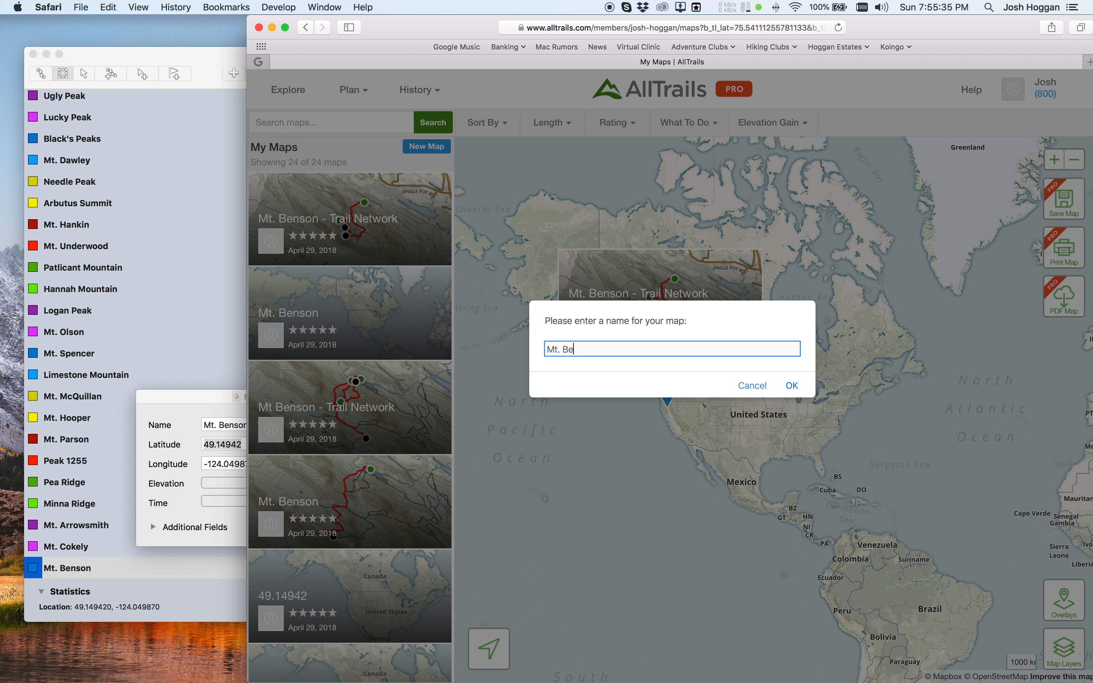
click(794, 386)
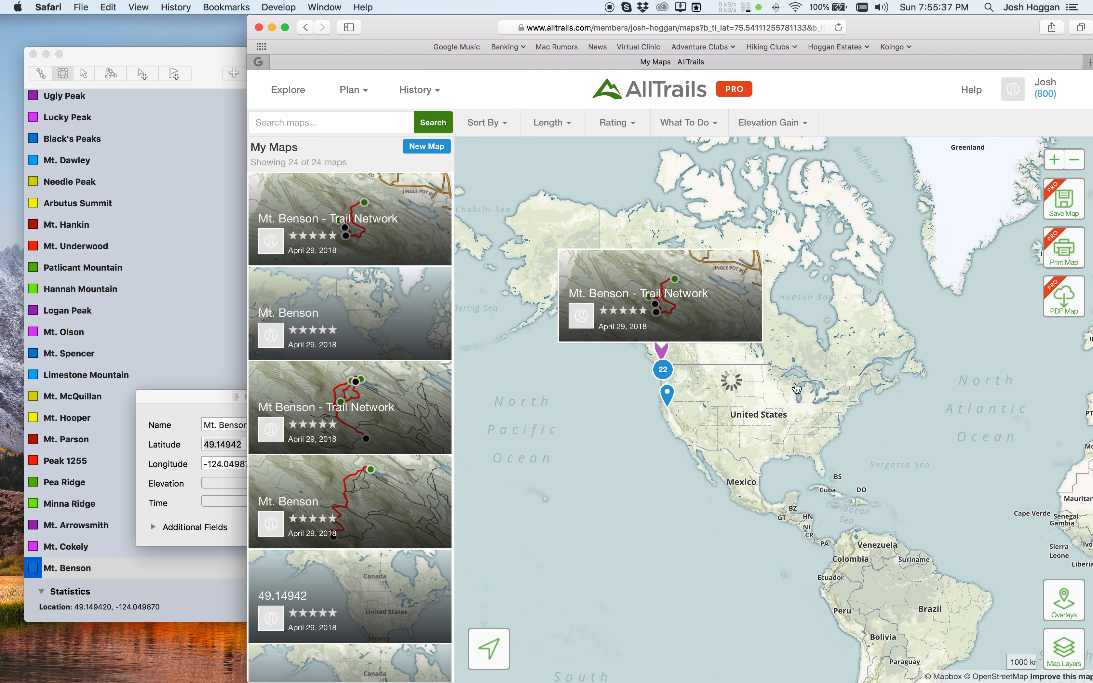
- Copy the Mt. Benson waypoint's coordinates into the new map and go to latitude 49.14942, longitude -124.04987
click(222, 445)
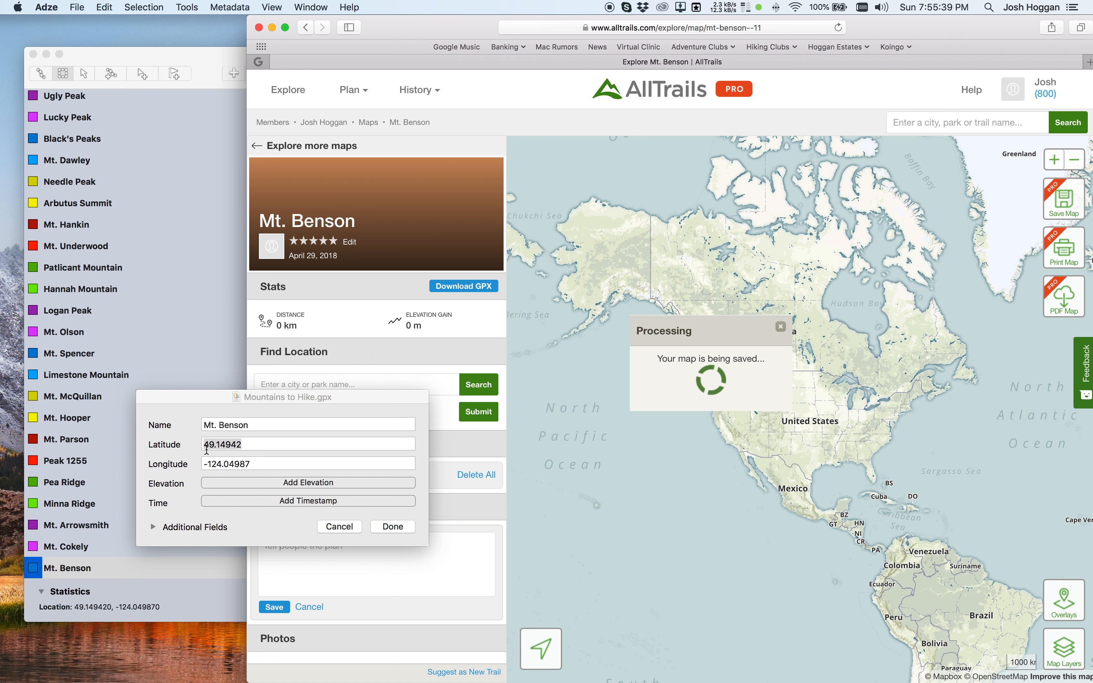
click(432, 639)
click(311, 412)
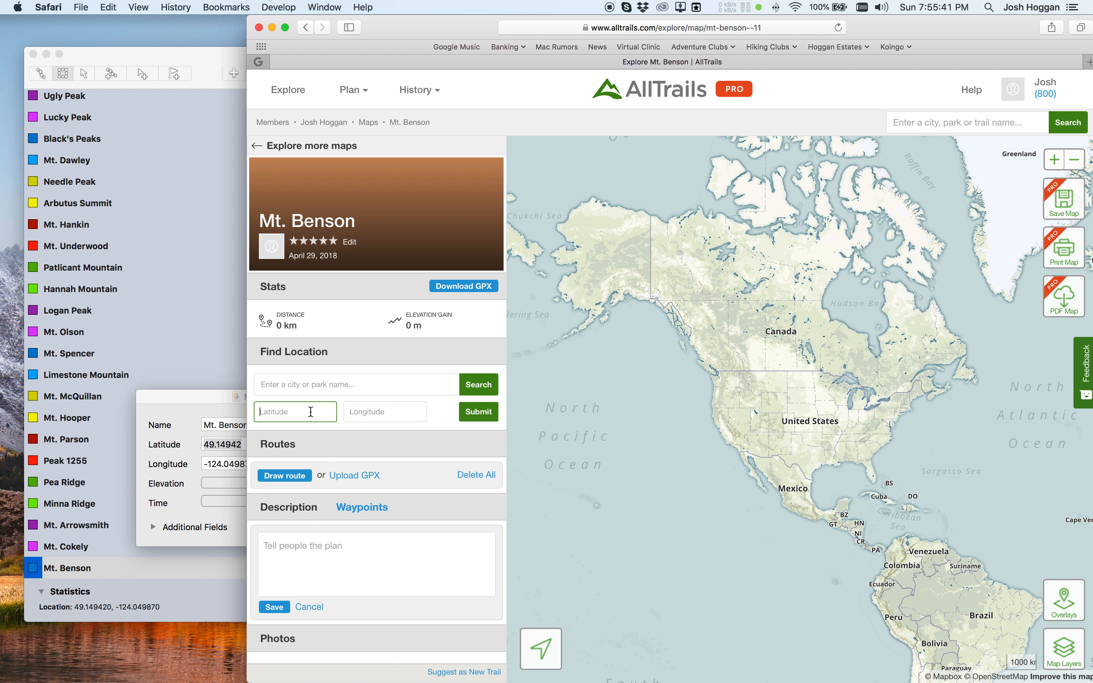
text(49.14942)
click(196, 481)
drag(253, 464, 202, 464)
key(super+c)
click(414, 663)
click(418, 411)
key(super+v)
click(471, 418)
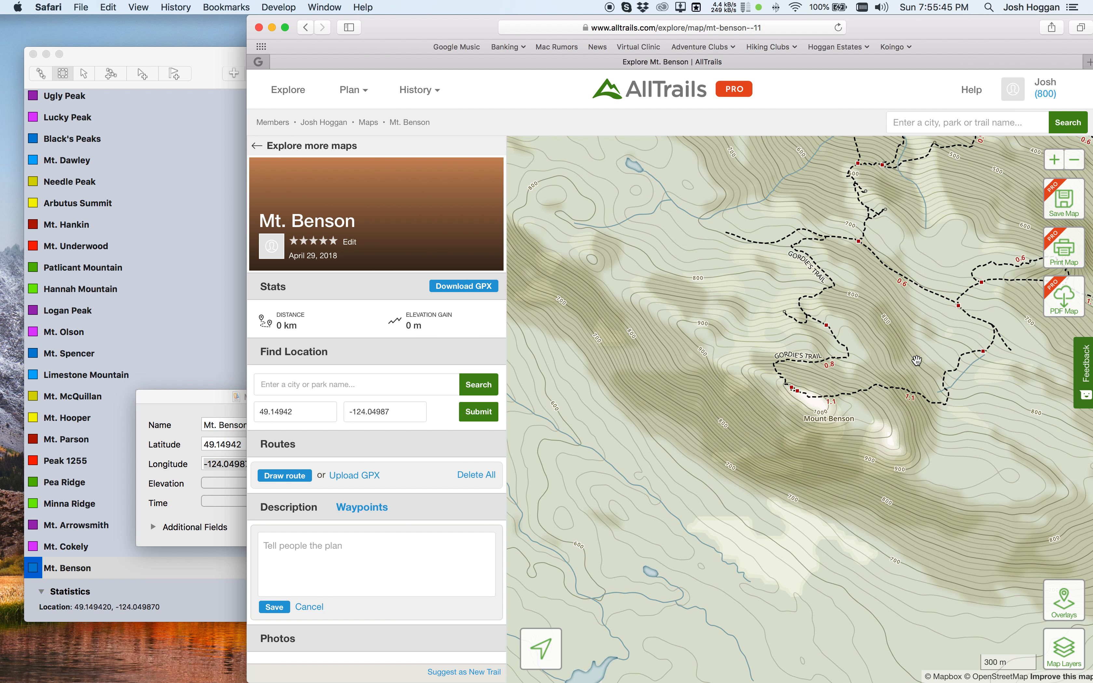
- Examine the trails between Mount Benson, Witchcraft Lake and the surrounding roads for access to the summit
drag(916, 361, 795, 398)
drag(818, 330, 741, 484)
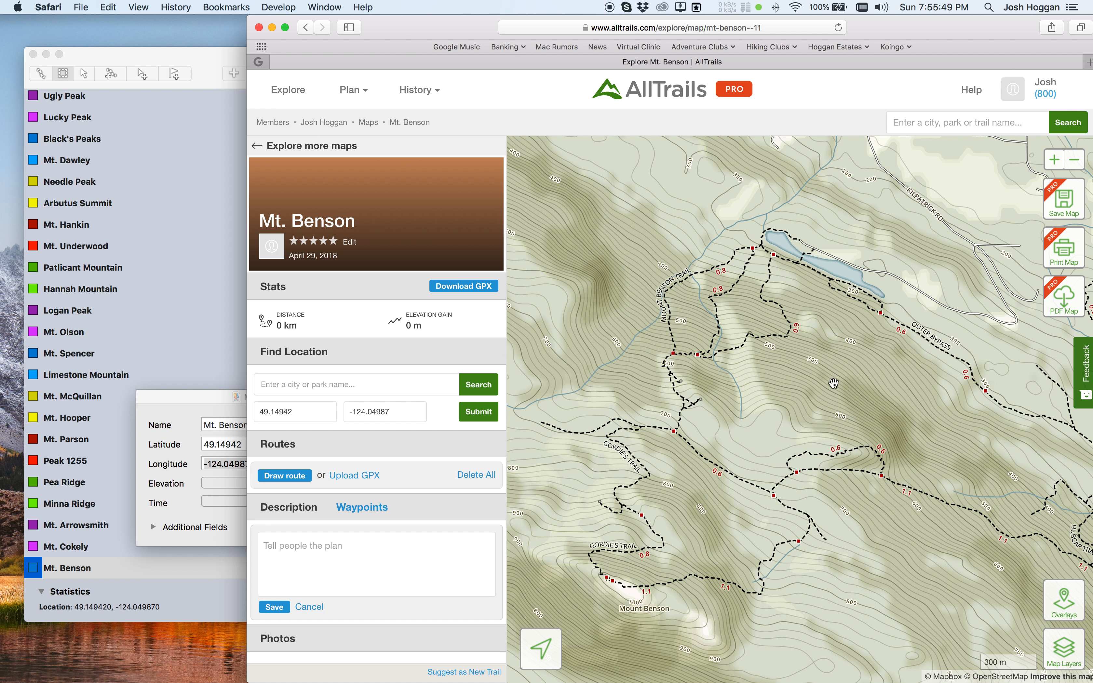
scroll(821, 244, up, 5)
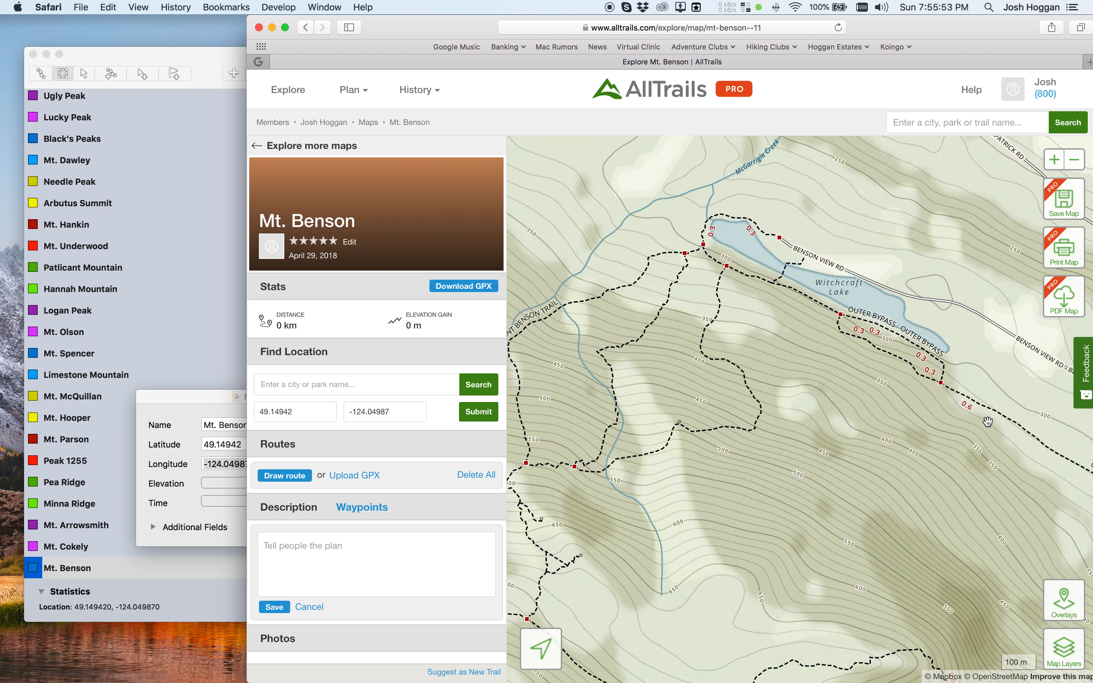
drag(947, 392, 742, 358)
drag(971, 405, 693, 268)
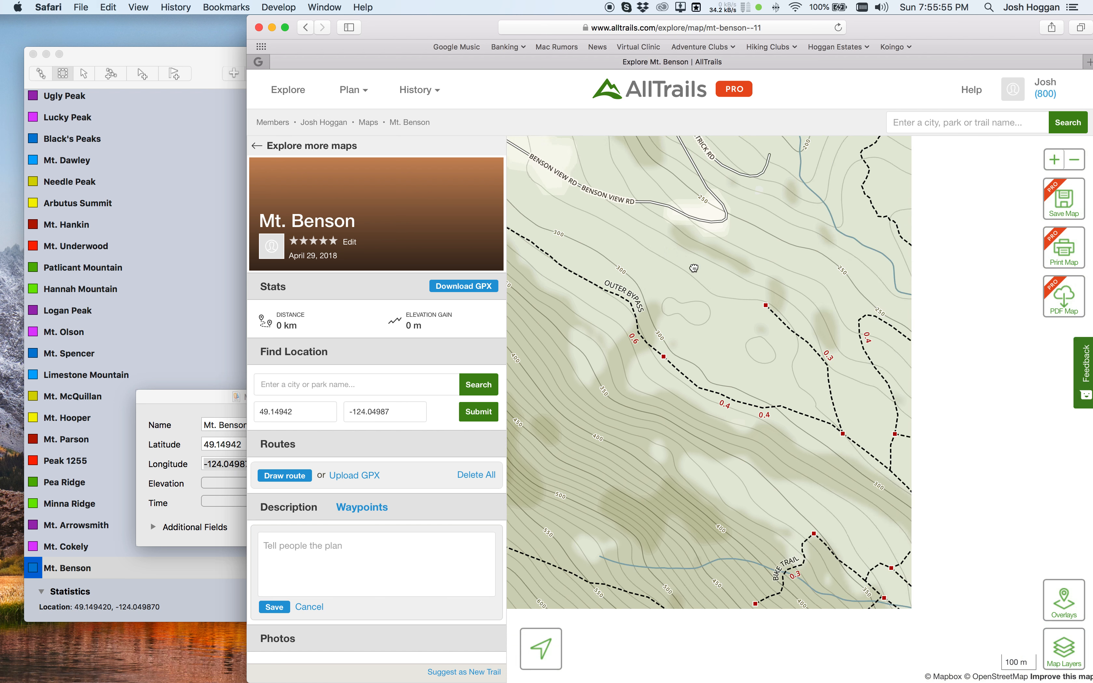
drag(882, 288, 919, 396)
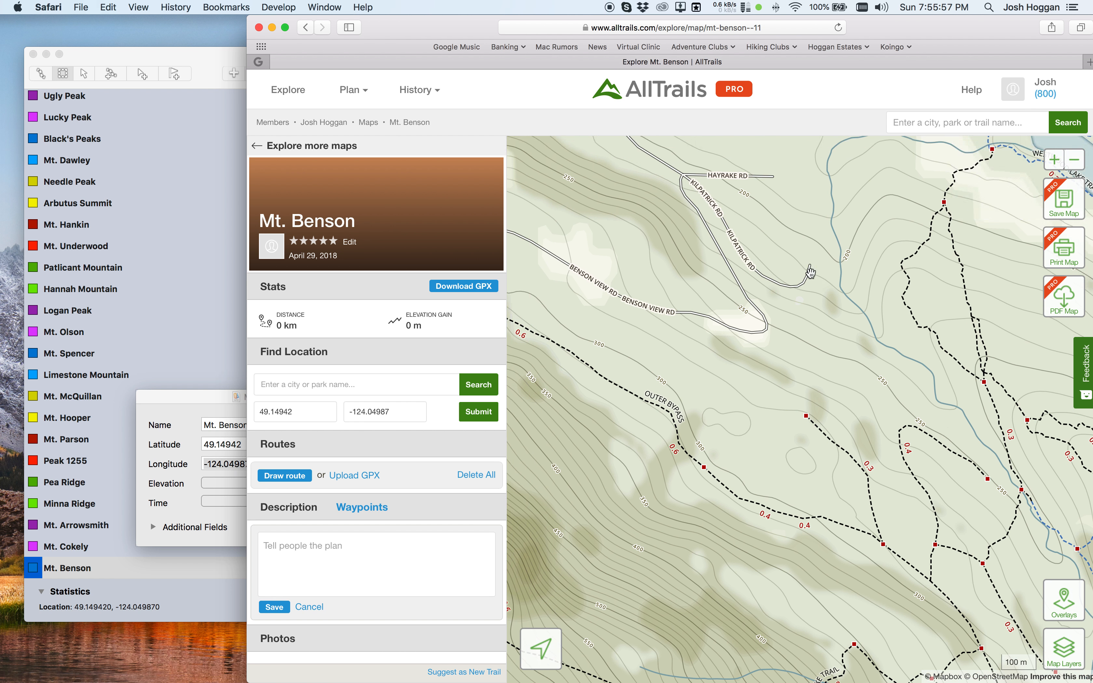
drag(738, 322, 1025, 347)
drag(718, 281, 925, 257)
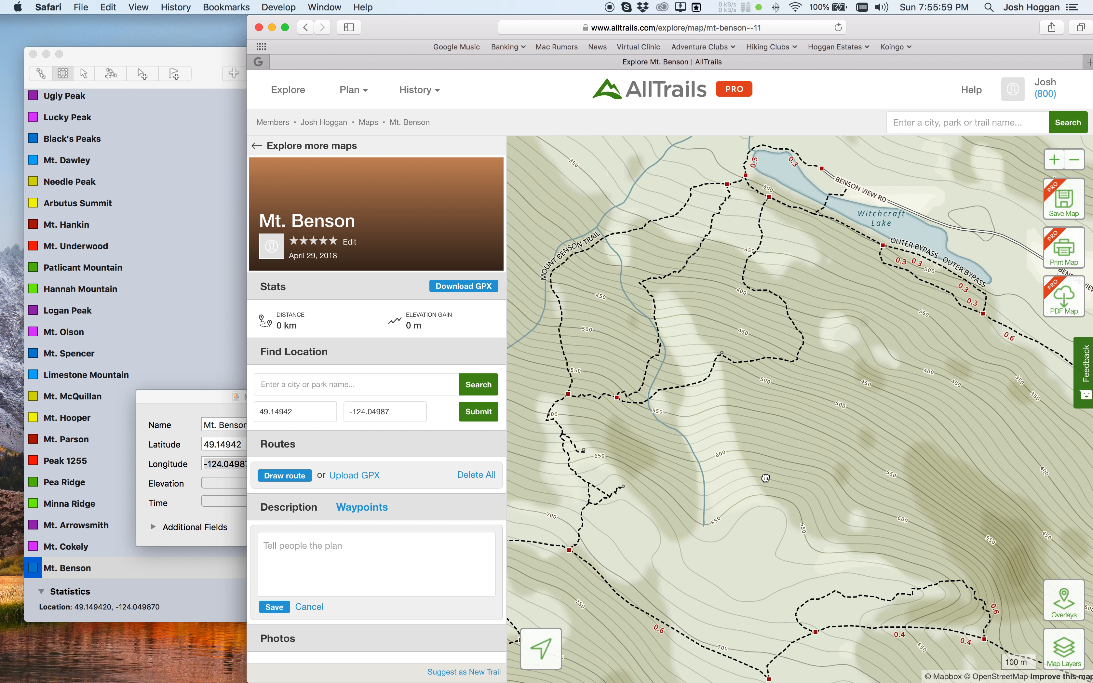
drag(764, 476, 872, 291)
drag(610, 589, 735, 483)
drag(876, 181, 802, 460)
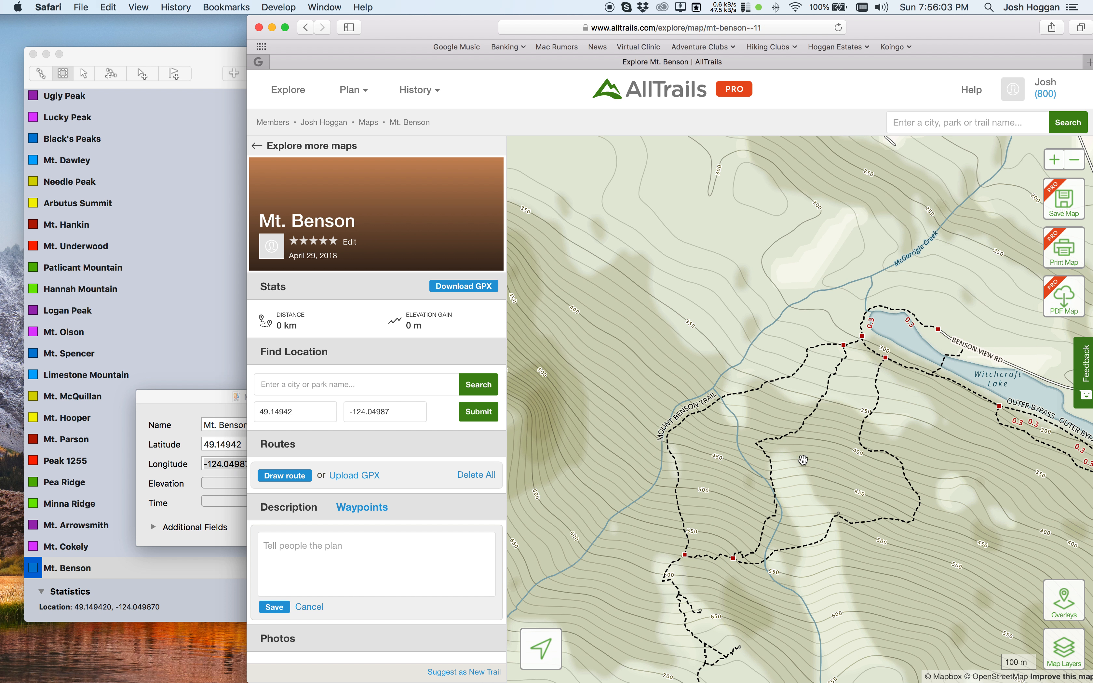
- Draw a red route of about 3.43 km from the Benson View Rd trailhead by Witchcraft Lake to Mount Benson's summit via Gordie's Trail
click(298, 476)
click(862, 337)
click(938, 329)
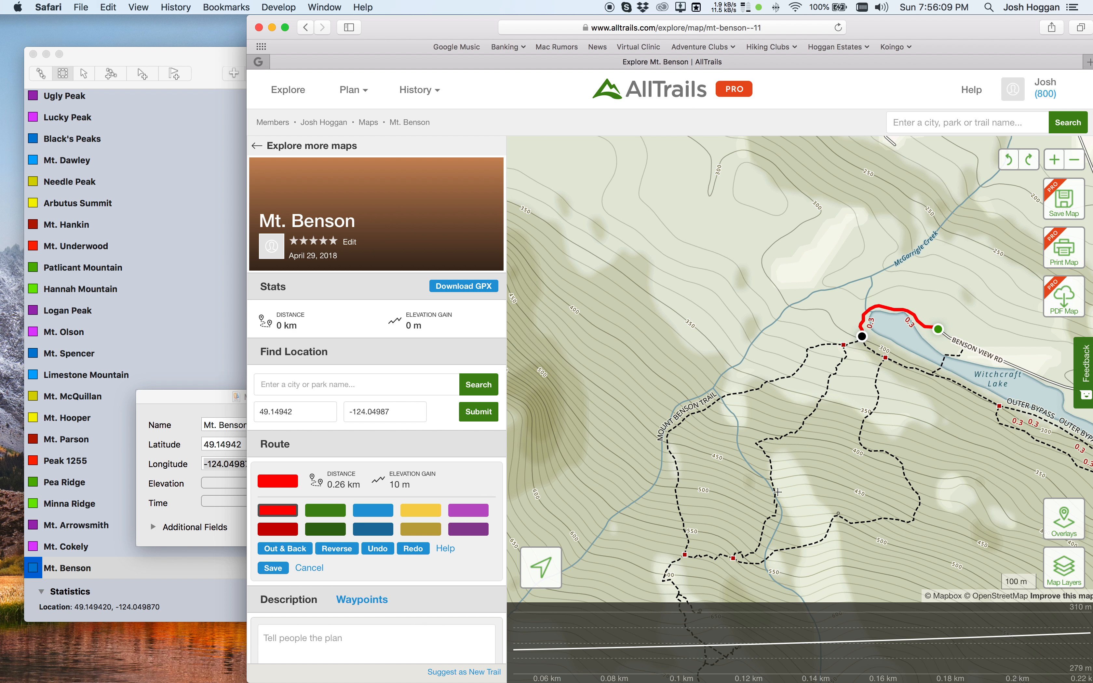
drag(856, 497, 894, 357)
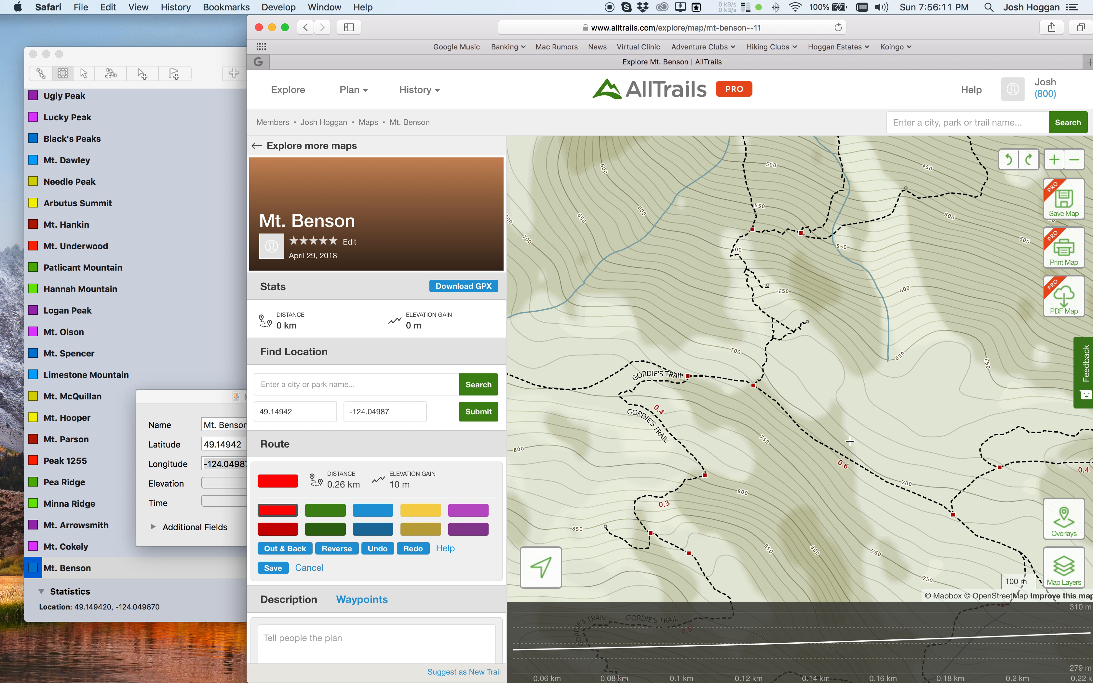
drag(810, 521, 872, 214)
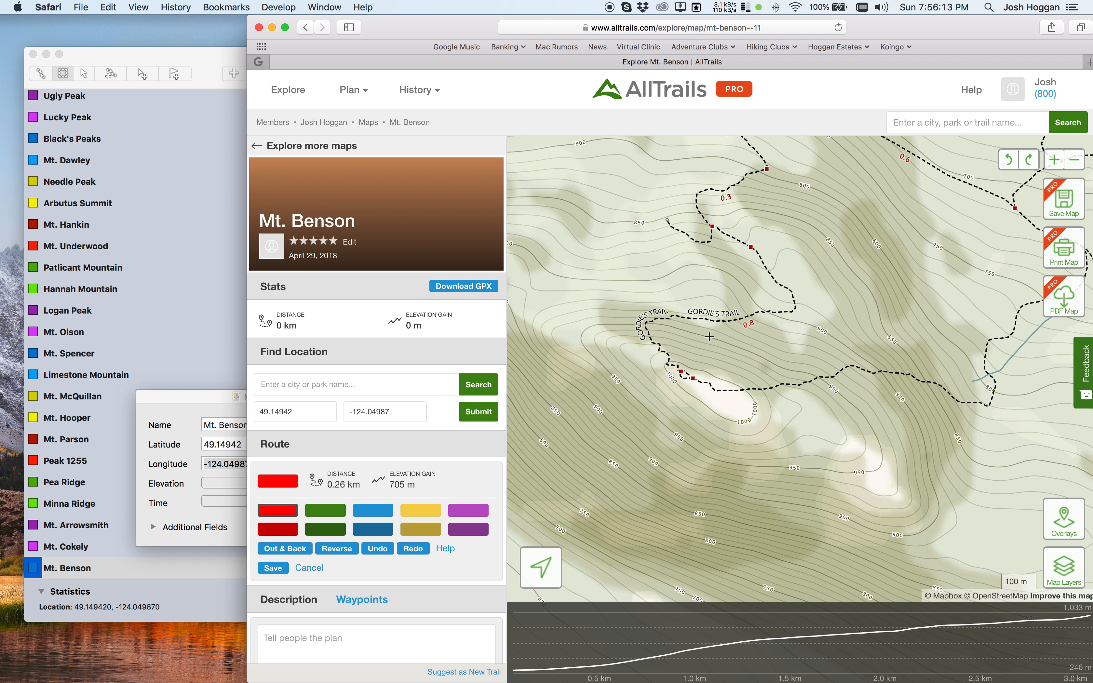
click(680, 371)
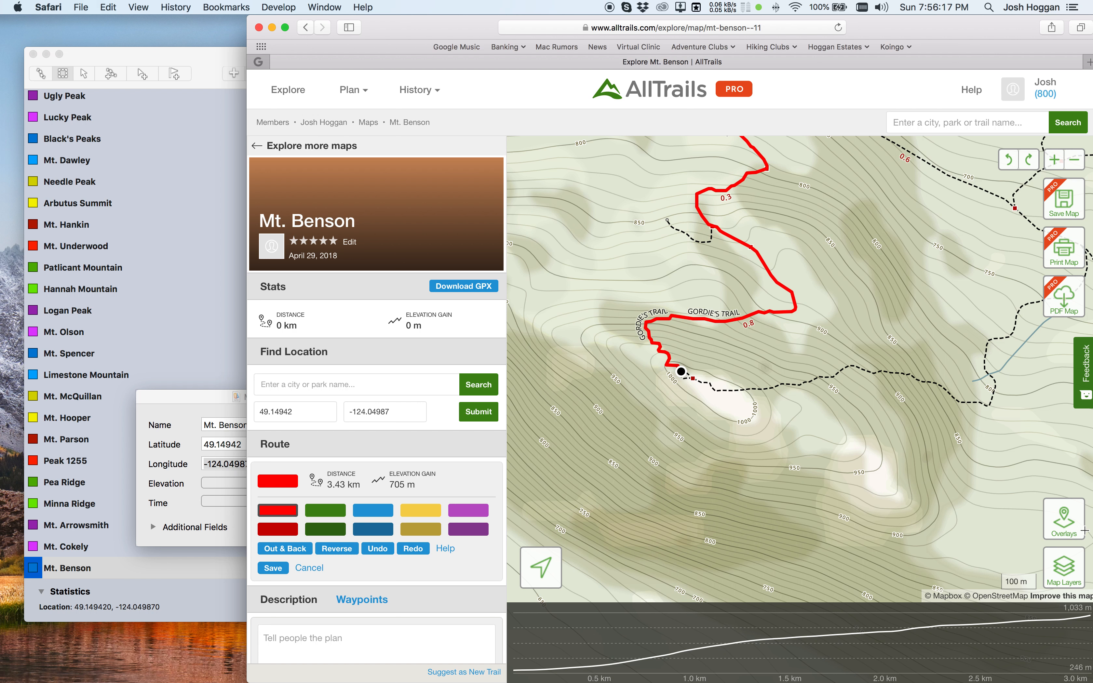
- Add a waypoint titled "Trailhead" at the route's starting point near Witchcraft Lake and save it
click(1075, 159)
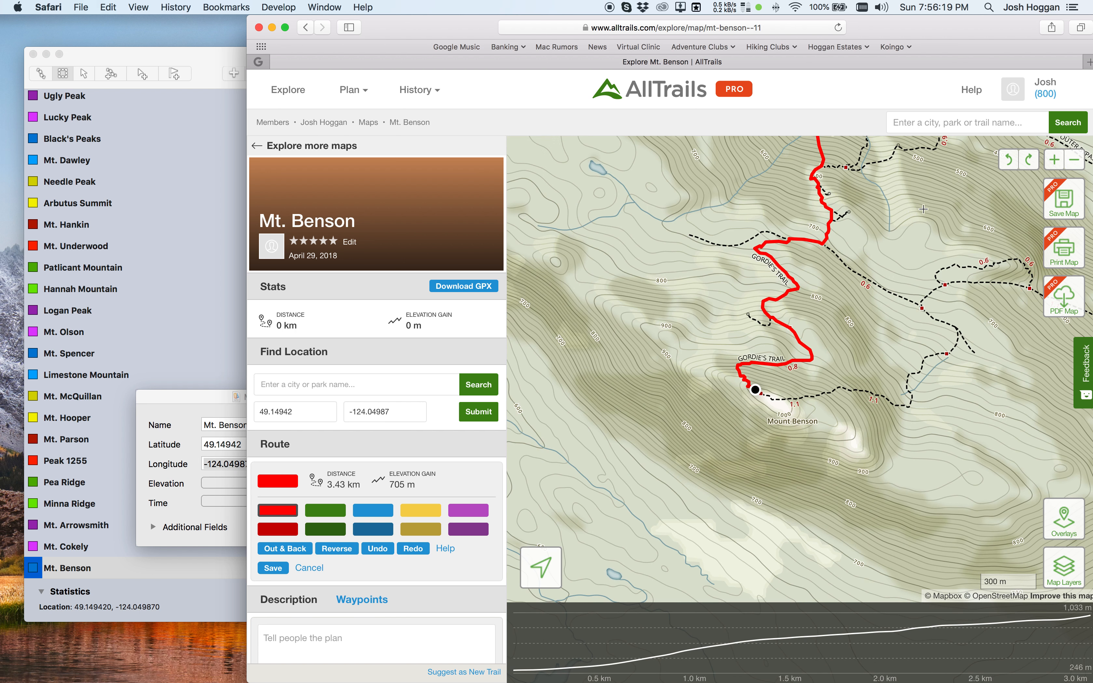
drag(855, 389, 849, 366)
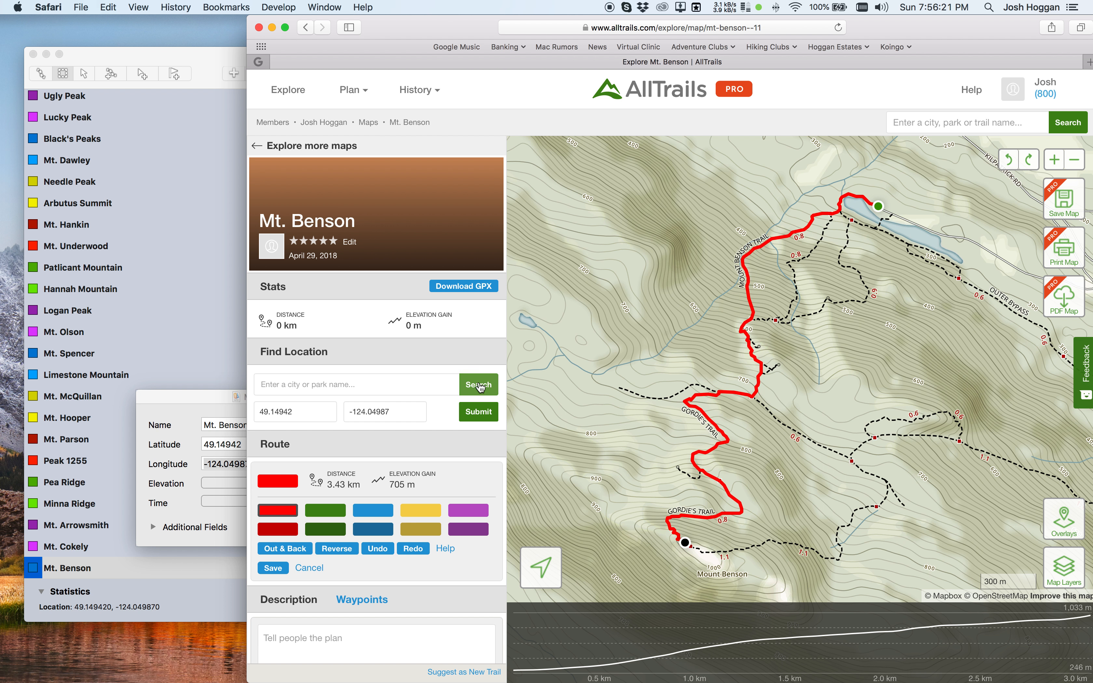
click(362, 600)
scroll(343, 543, down, 3)
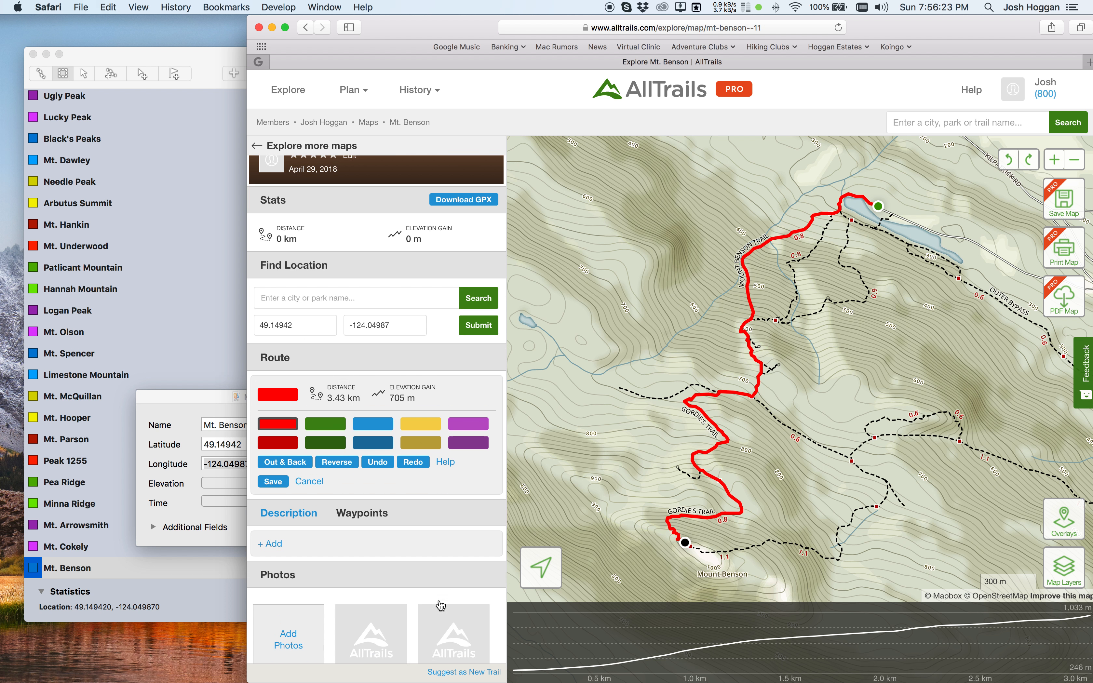
click(272, 493)
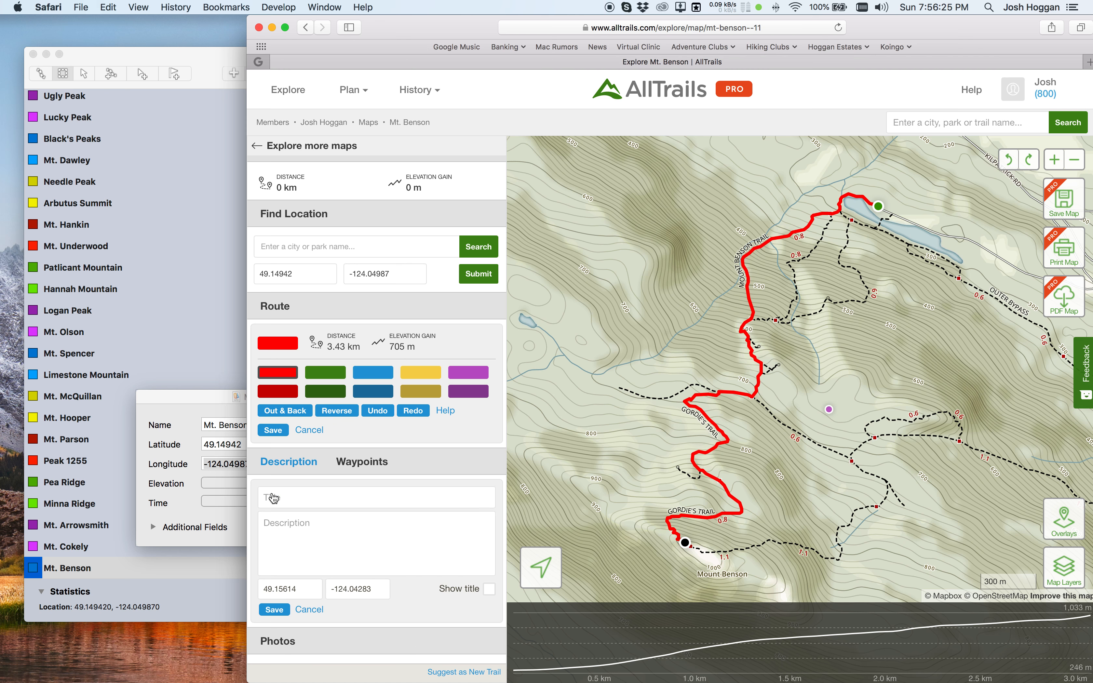
click(833, 411)
mouse_move(830, 412)
mouse_down()
mouse_move(869, 299)
mouse_move(878, 207)
mouse_move(876, 222)
mouse_up()
click(312, 489)
text(Trailhead)
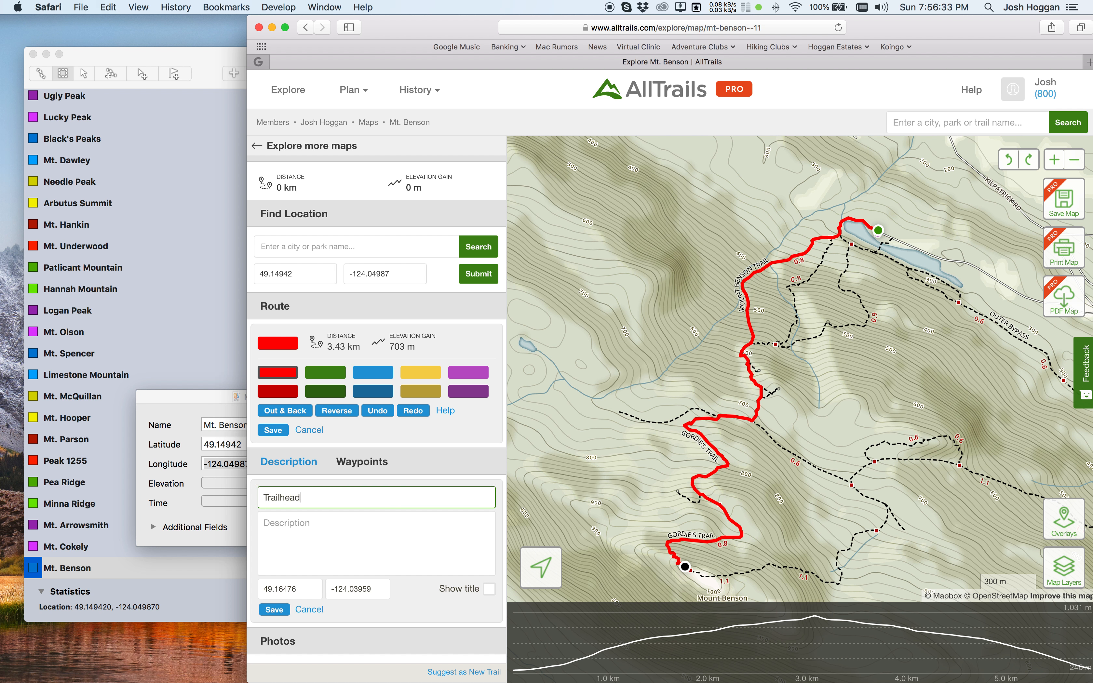
click(274, 610)
- Add a waypoint titled "Summit" at the route's end point on Mount Benson and save it
mouse_move(319, 457)
click(270, 492)
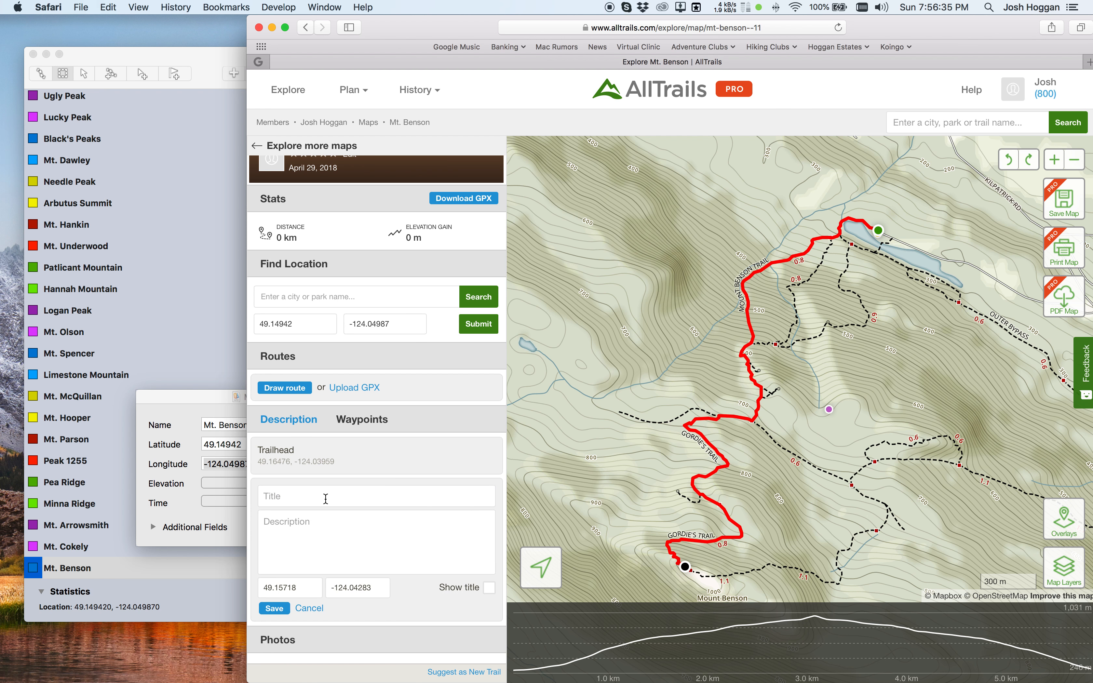
drag(830, 412, 686, 569)
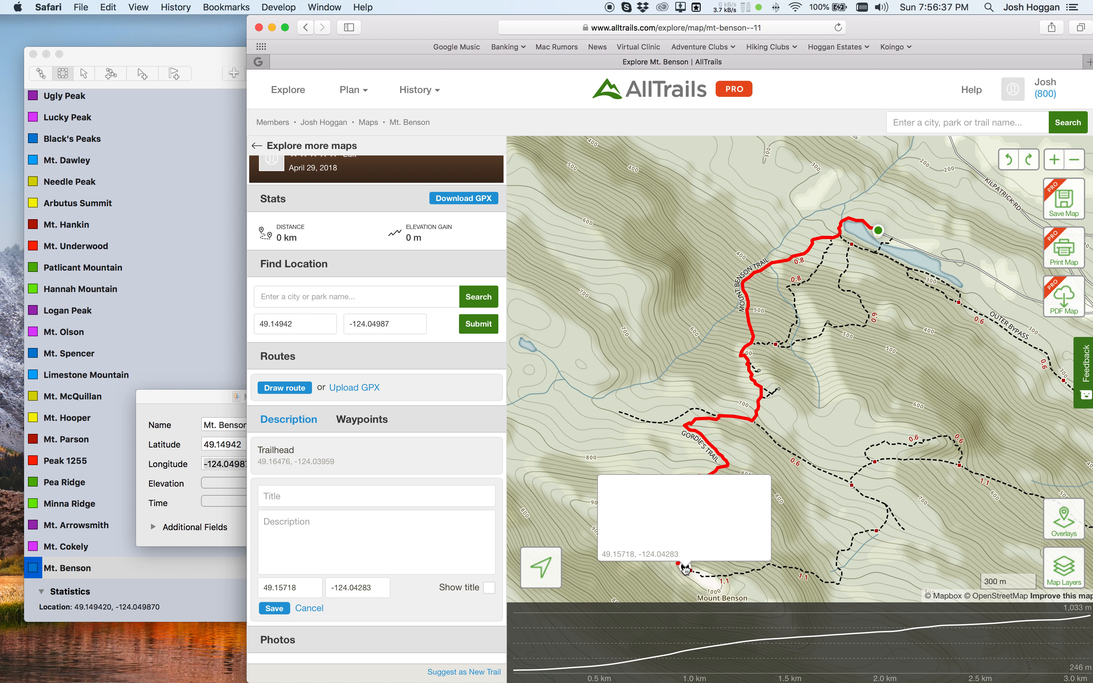
click(319, 496)
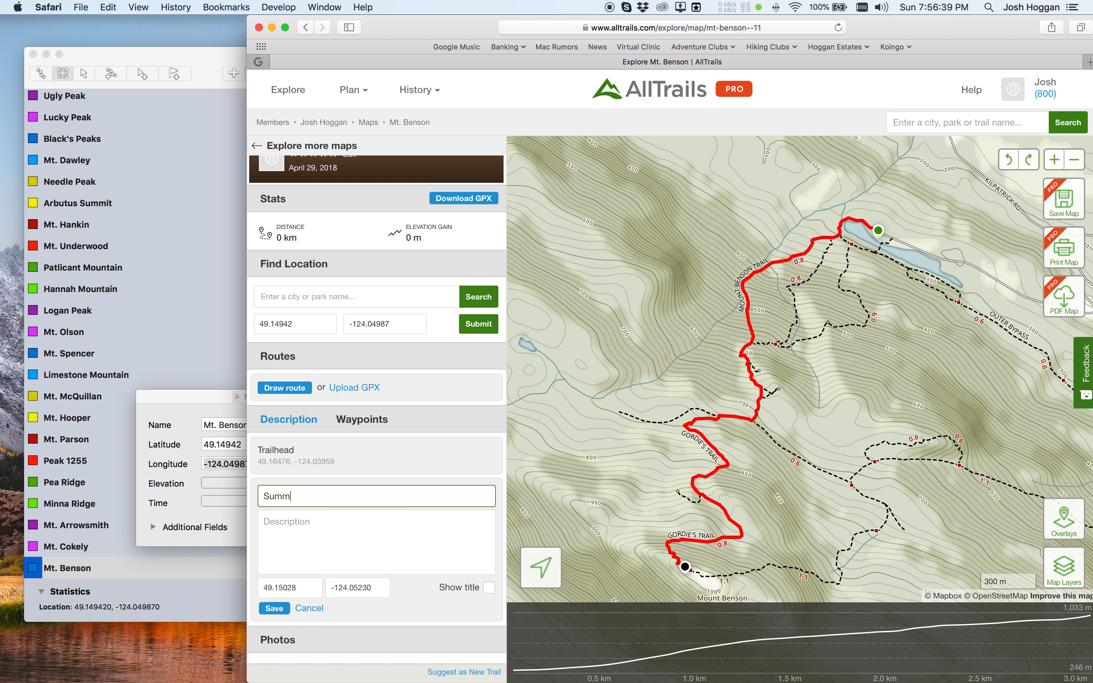
click(273, 609)
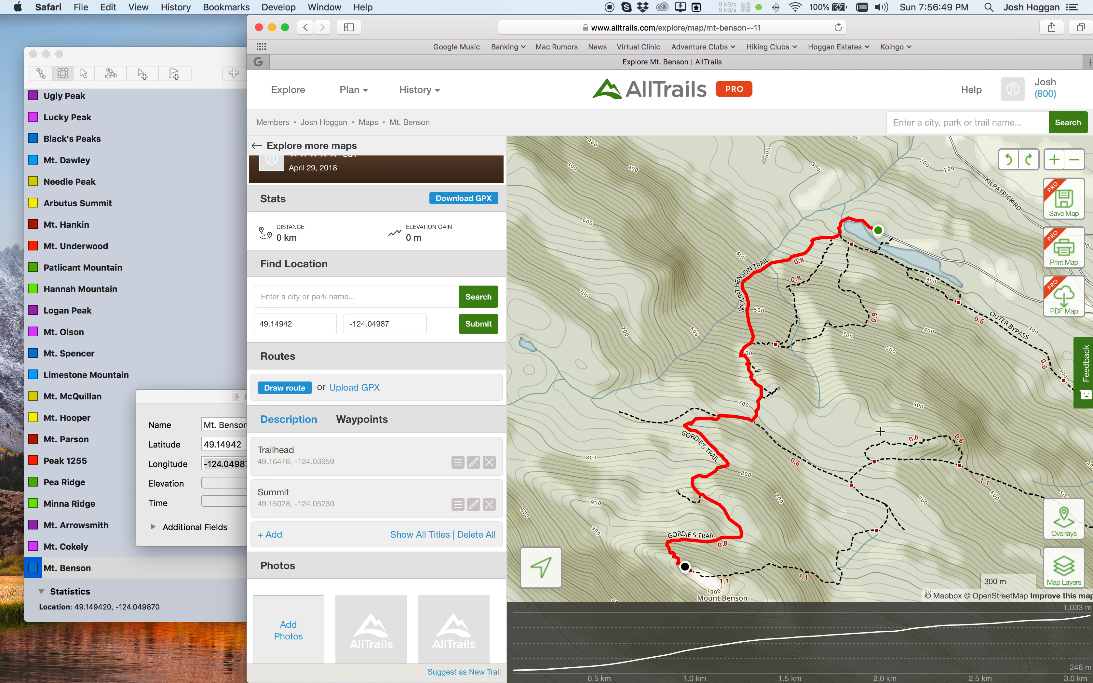
- Return to the list of own maps and create a new map named "Mt. Benson - Trail Network"
drag(932, 381, 821, 337)
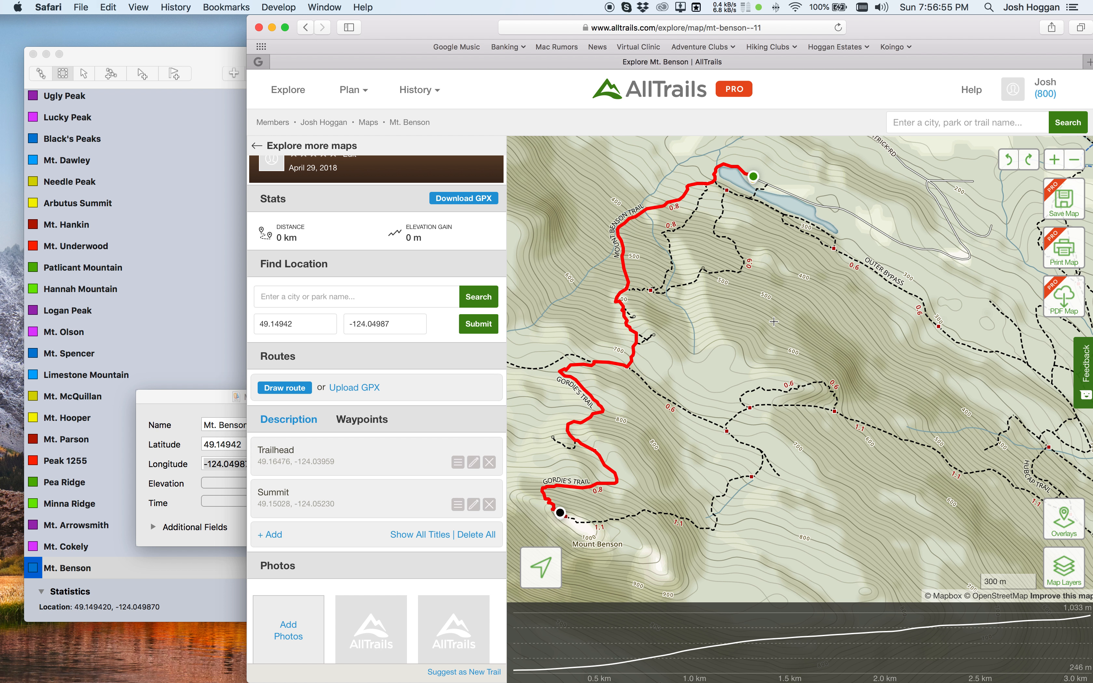
click(257, 145)
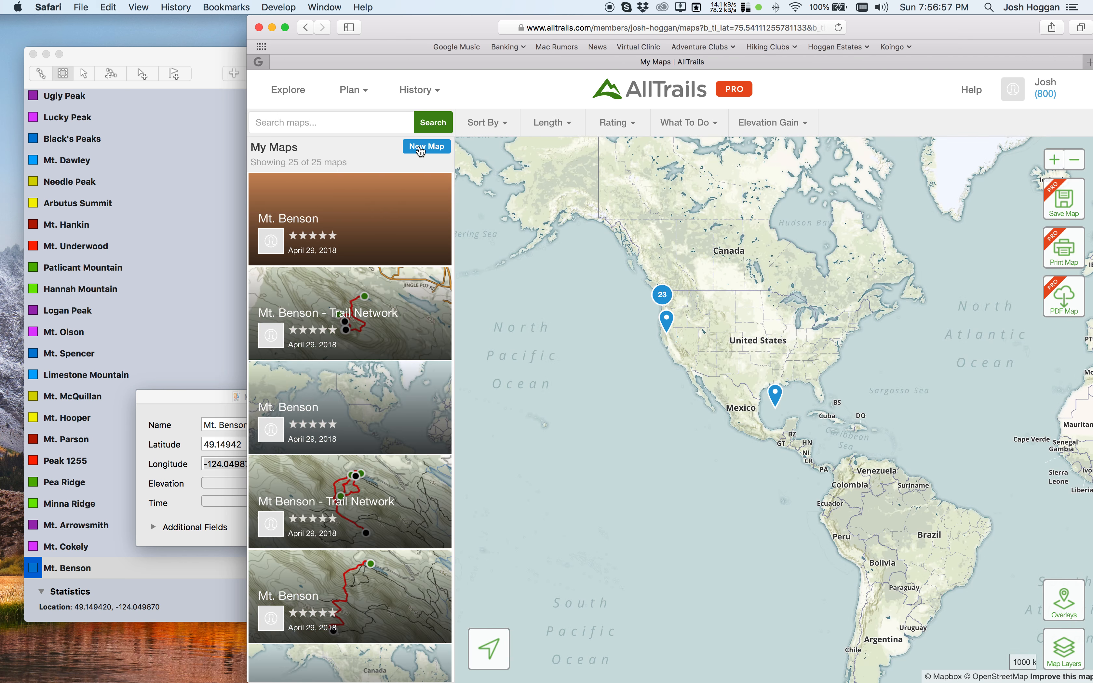
click(420, 147)
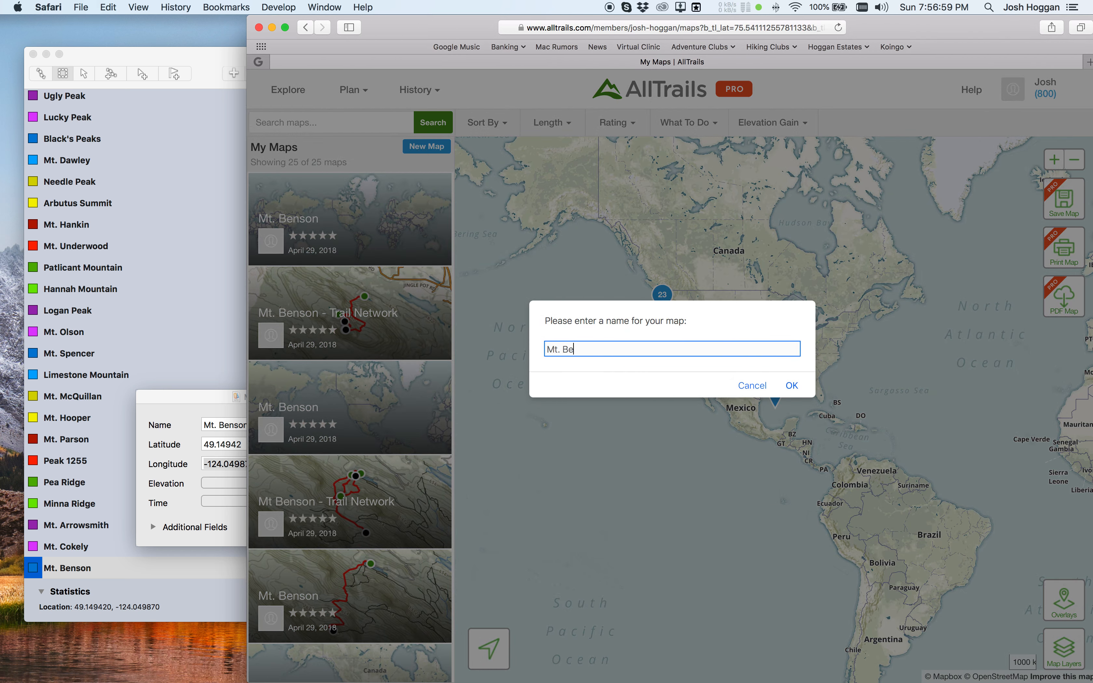
text(Mt. Benson - Trail Network)
key(Return)
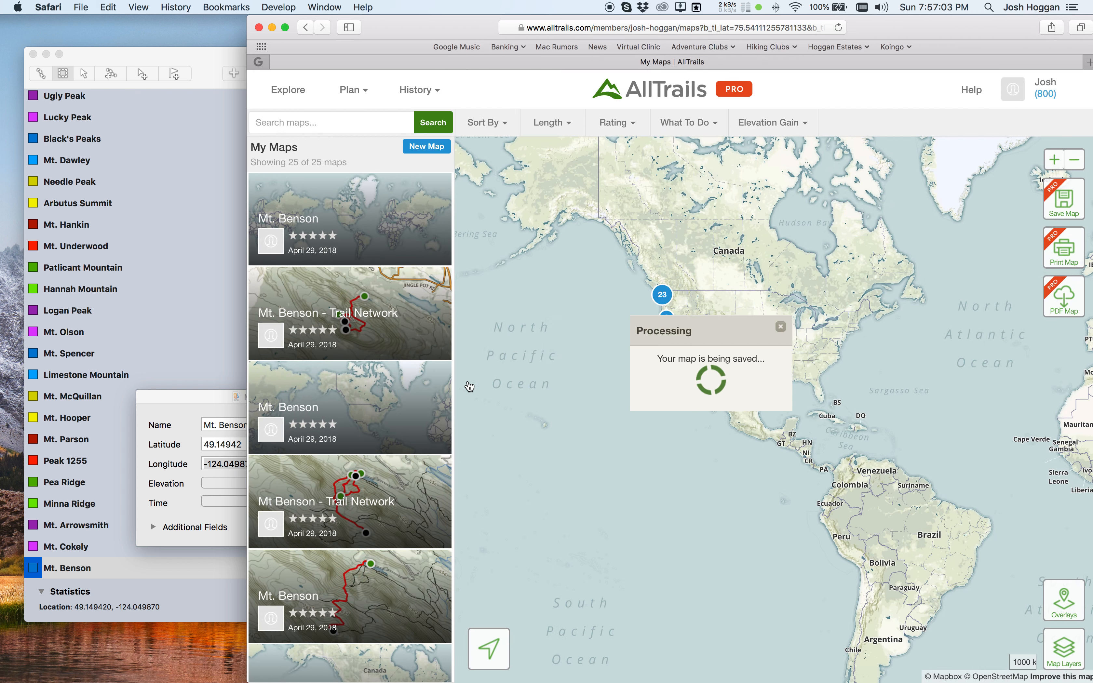
- Copy Mt. Benson's latitude 49.14942 and longitude -124.04987 from the GPX waypoint into the new map's location search and submit them
click(203, 447)
drag(203, 448, 280, 437)
key(super+c)
click(1007, 32)
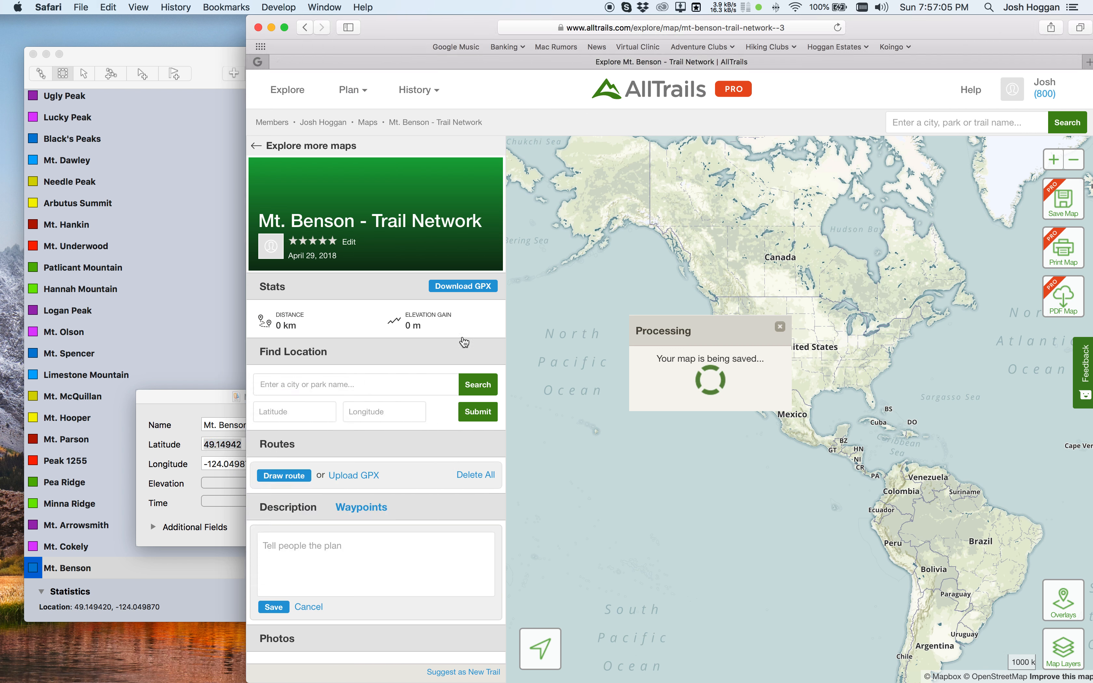
click(307, 414)
key(super+v)
click(235, 447)
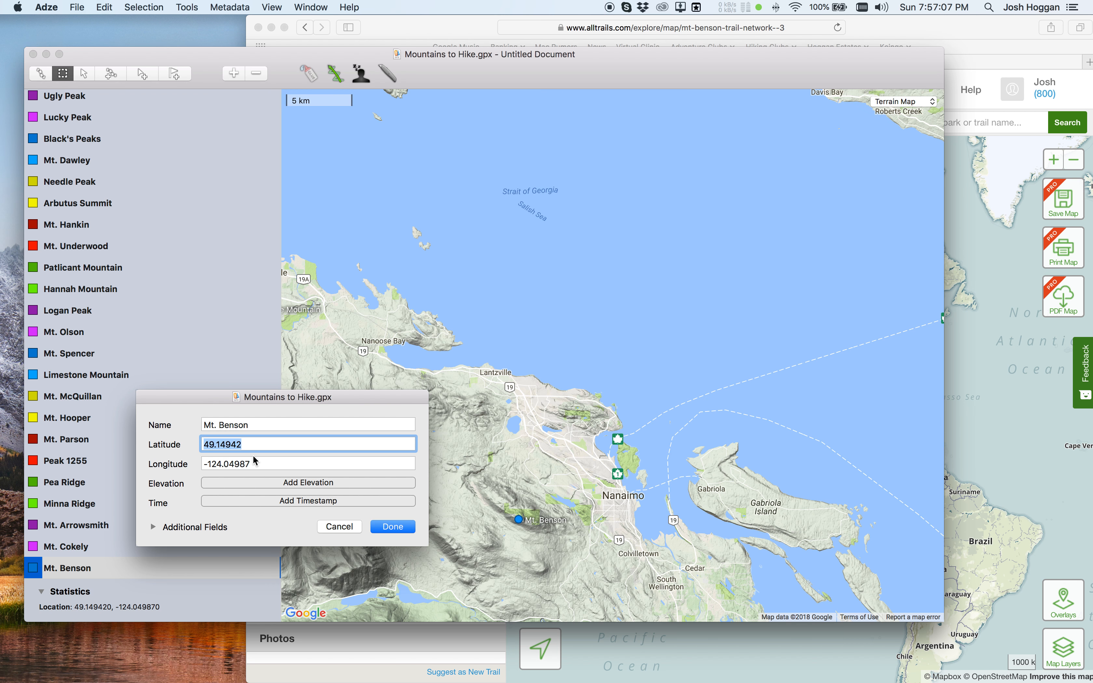
key(Tab)
click(384, 663)
click(407, 412)
key(super+v)
click(478, 414)
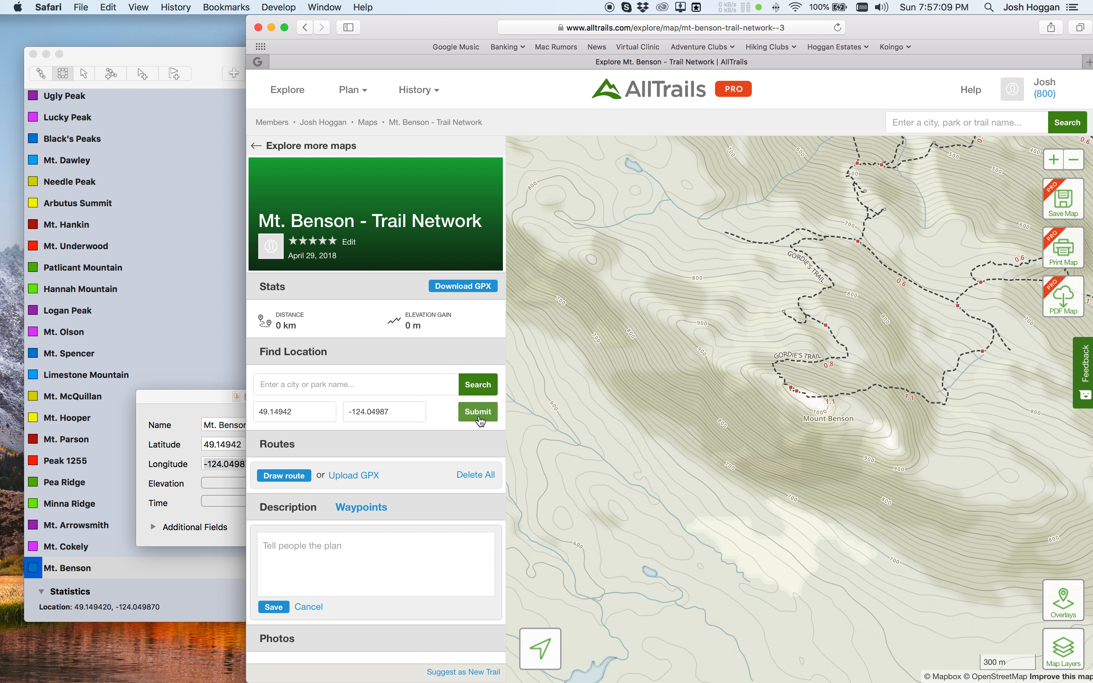
- Draw a red route of about 3.46 km from the Witchcraft Lake trailhead to Mount Benson's summit via Mount Benson Trail and Gordie's Trail
drag(634, 318, 603, 356)
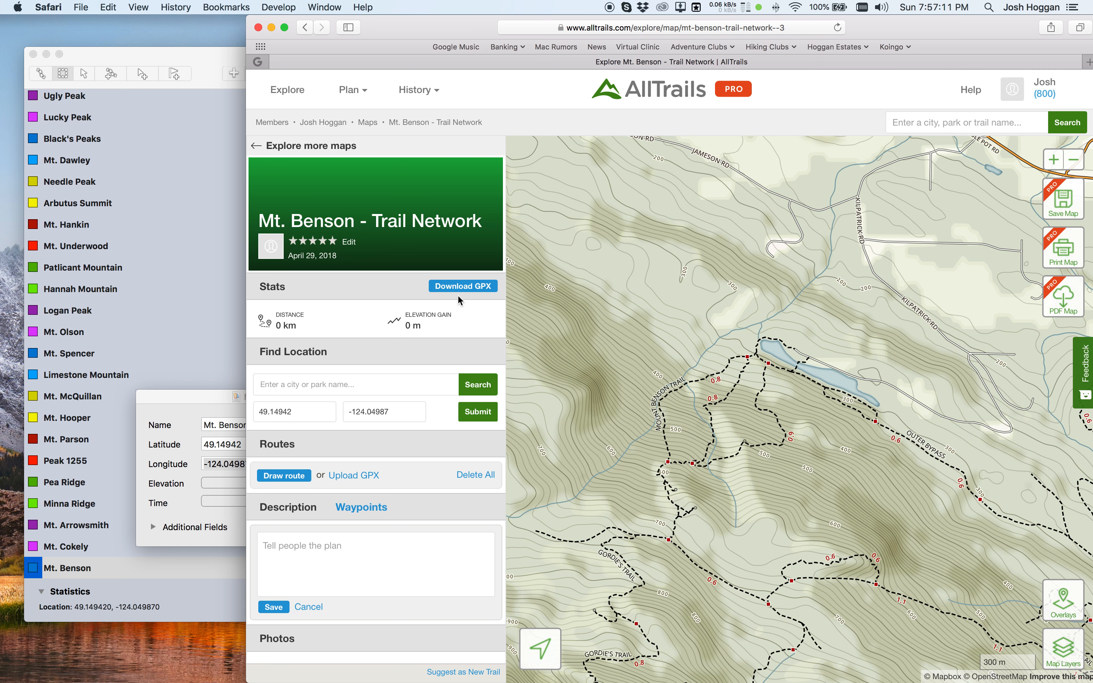
click(285, 475)
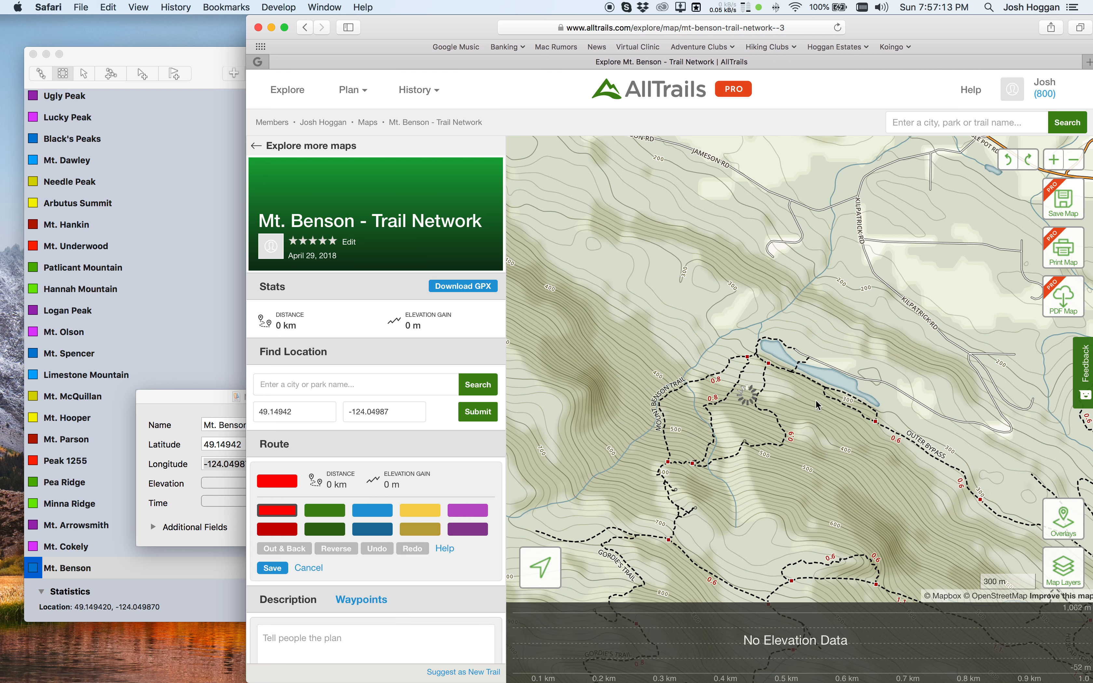
click(792, 346)
drag(755, 522, 846, 286)
click(697, 454)
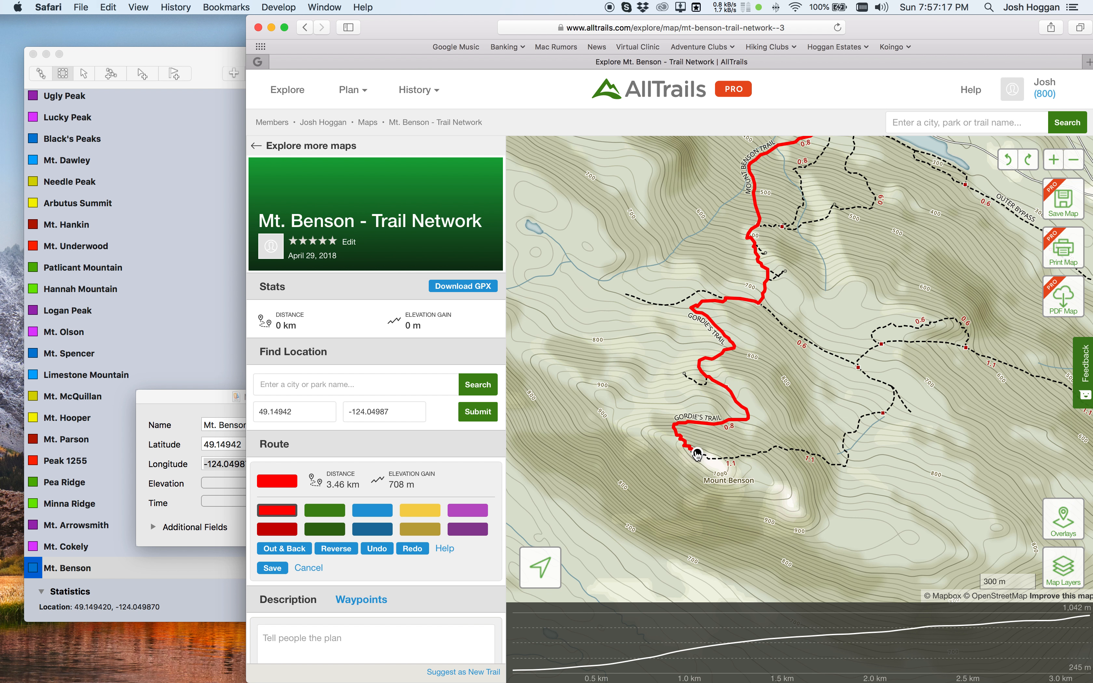
drag(937, 388, 771, 394)
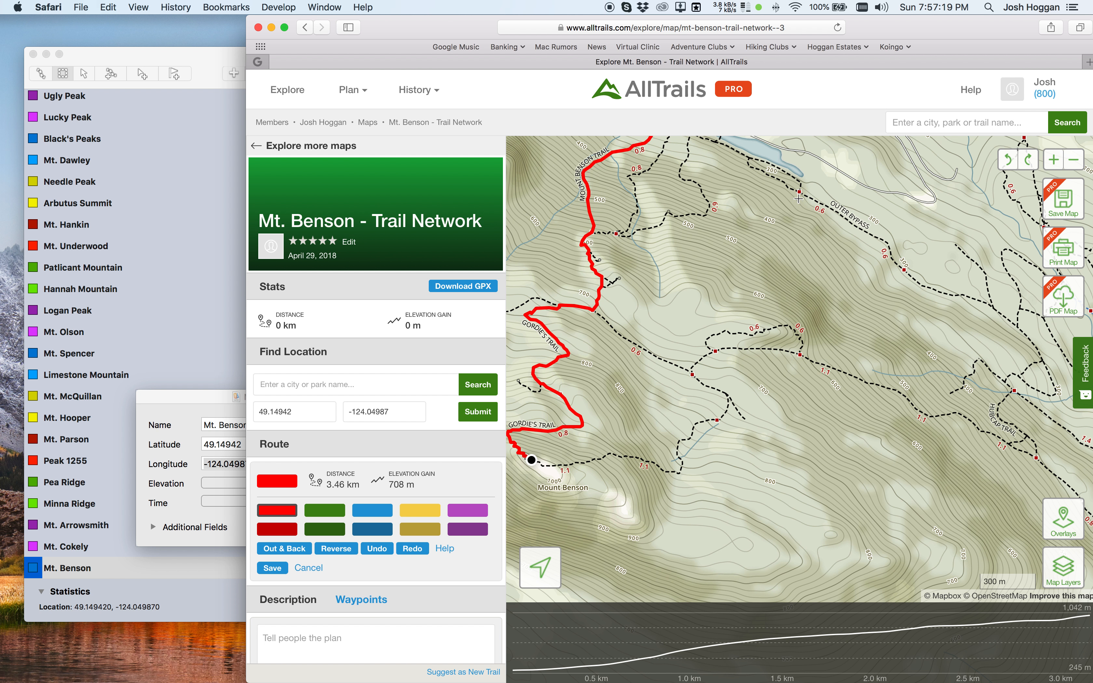
click(799, 354)
key(super+z)
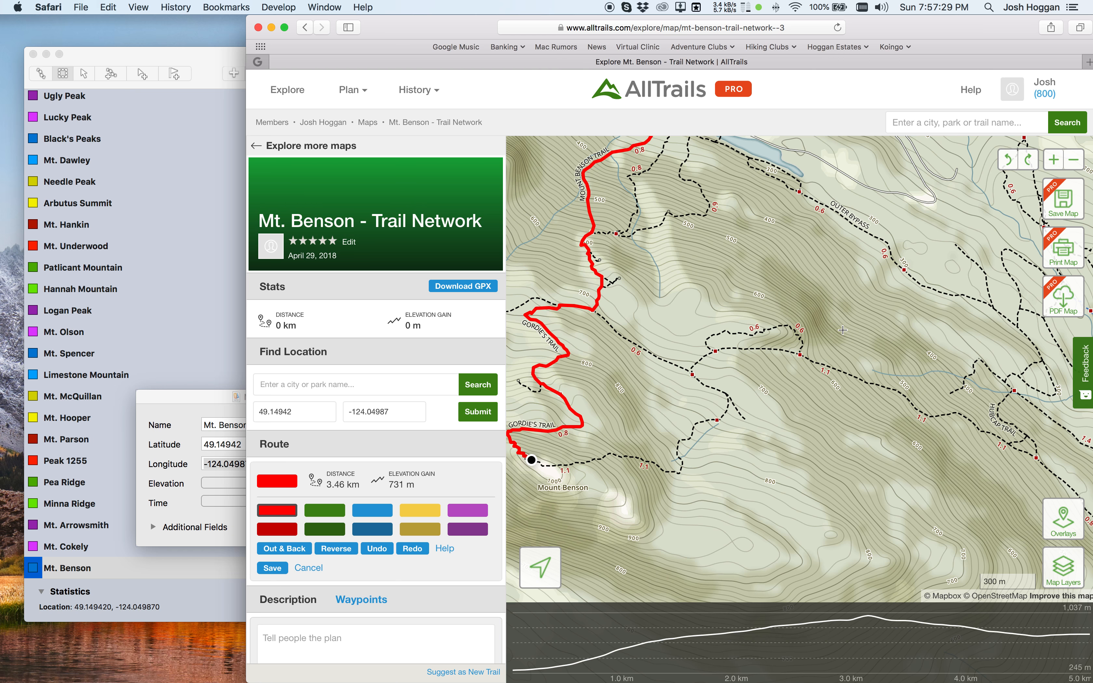
click(1017, 375)
click(1008, 271)
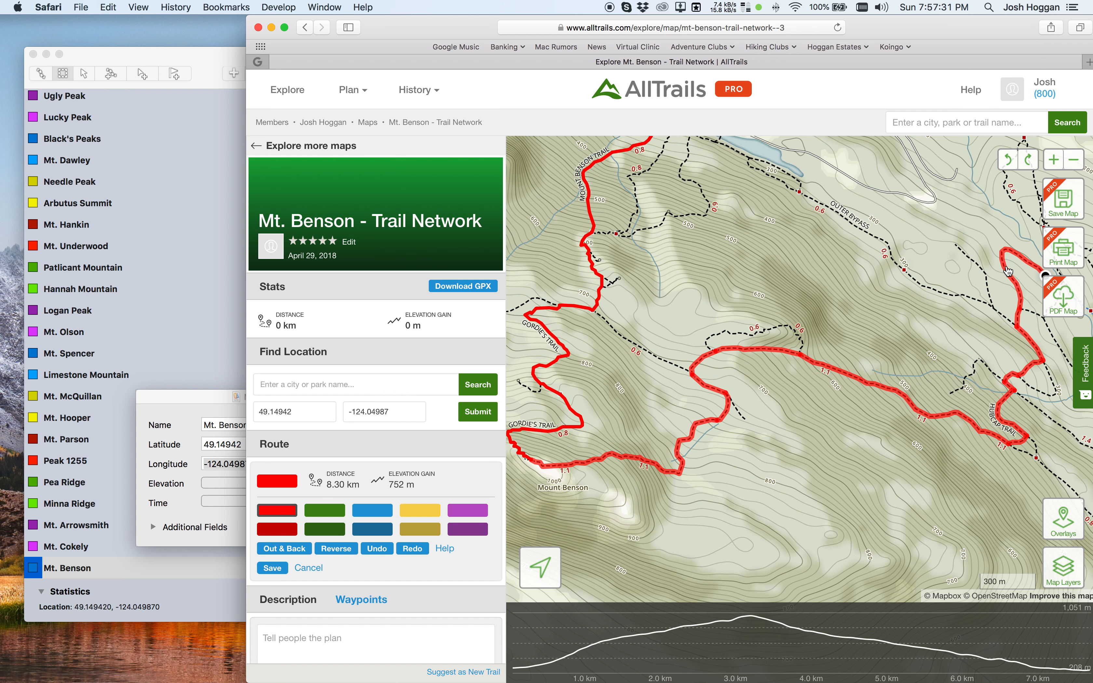
key(super+z)
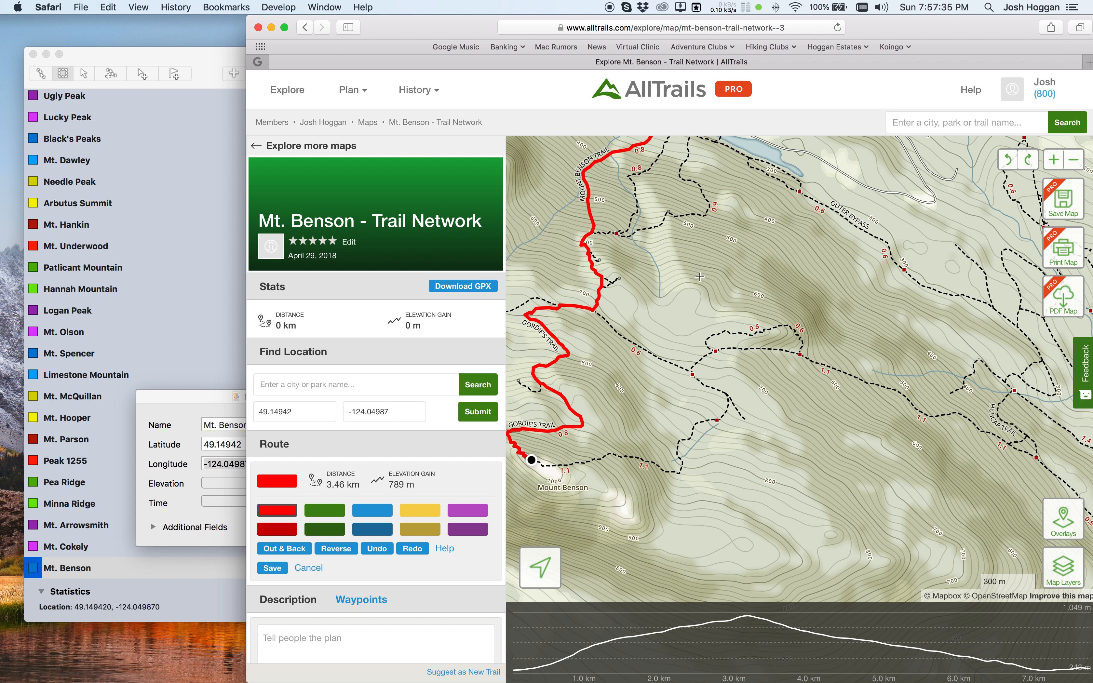
- Save the route from the lake trailhead to Mount Benson's summit
click(1073, 165)
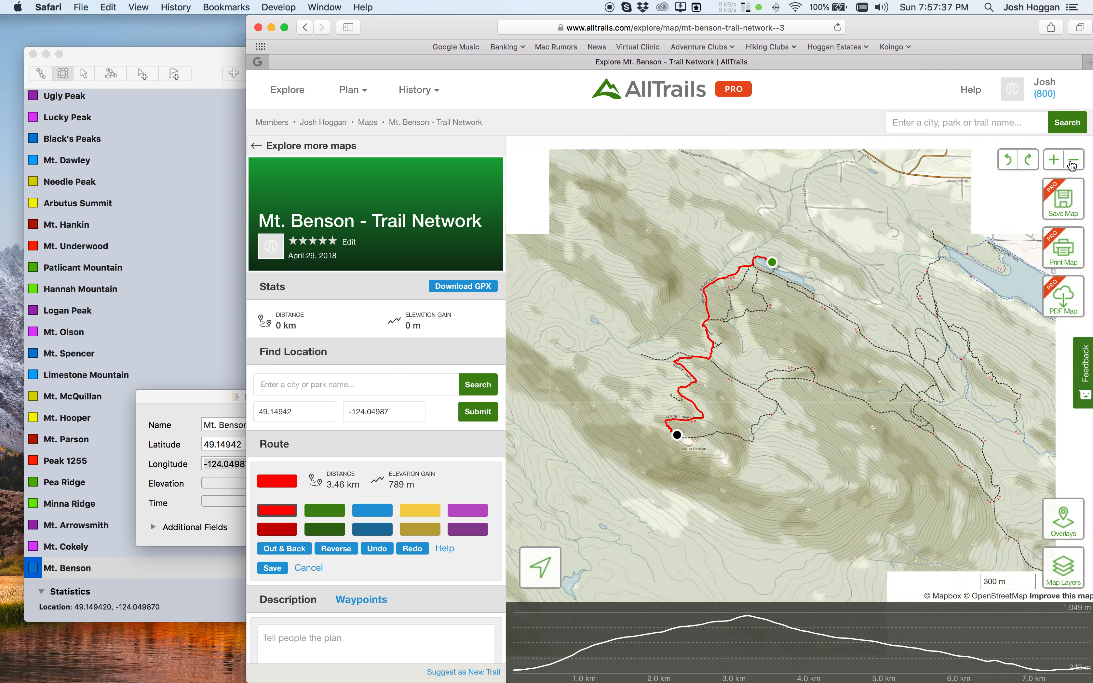
drag(860, 275, 843, 290)
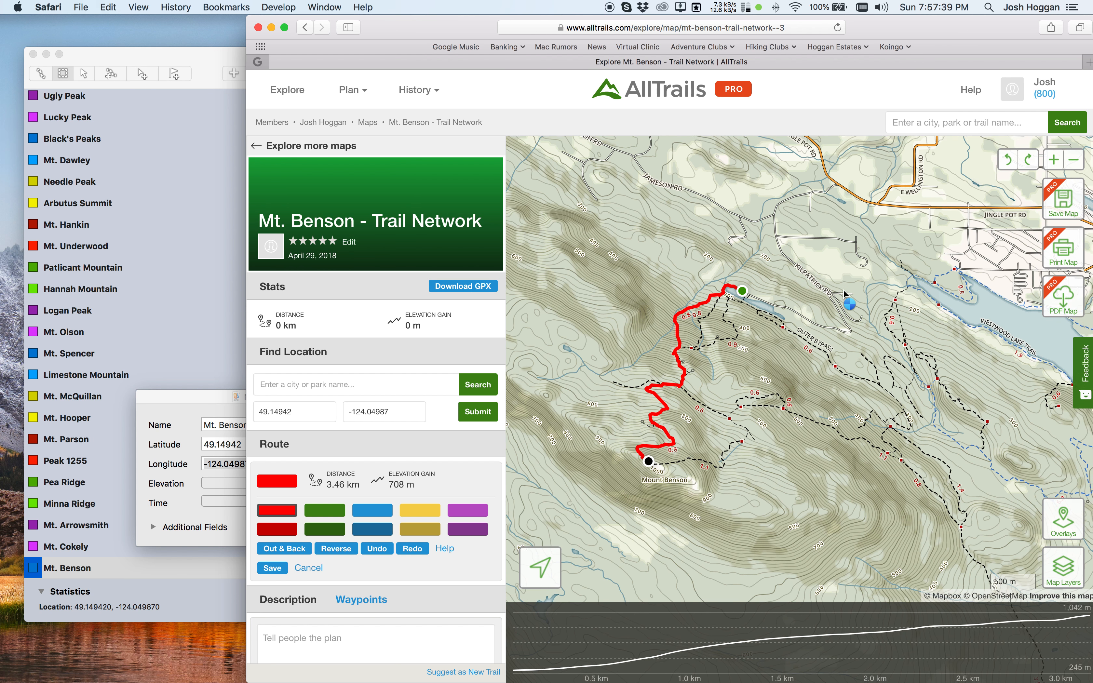
click(276, 569)
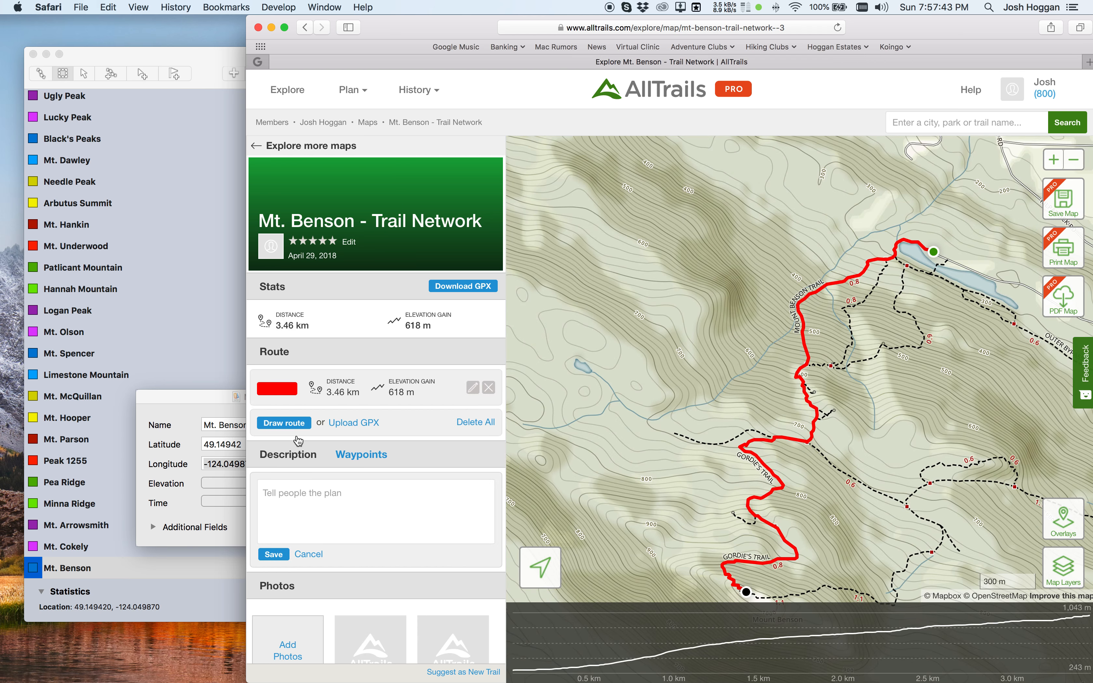
- Draw and save a second red route of about 1.60 km along the trail running southeast past the top of Gordie's Trail
click(287, 426)
click(729, 438)
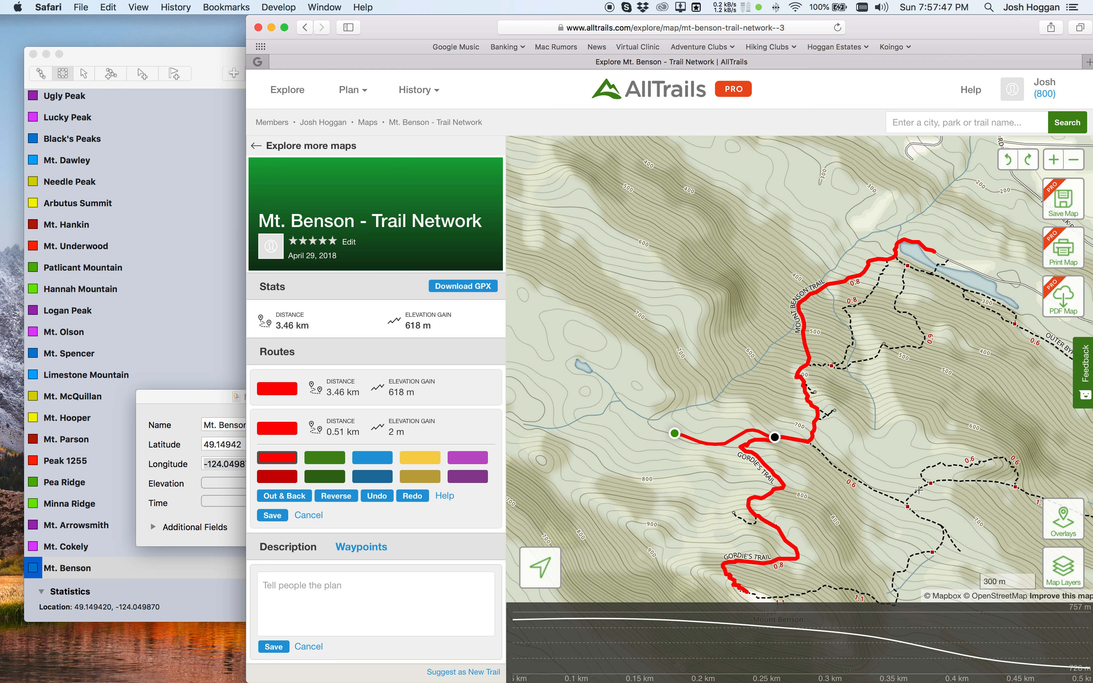
click(960, 554)
click(775, 527)
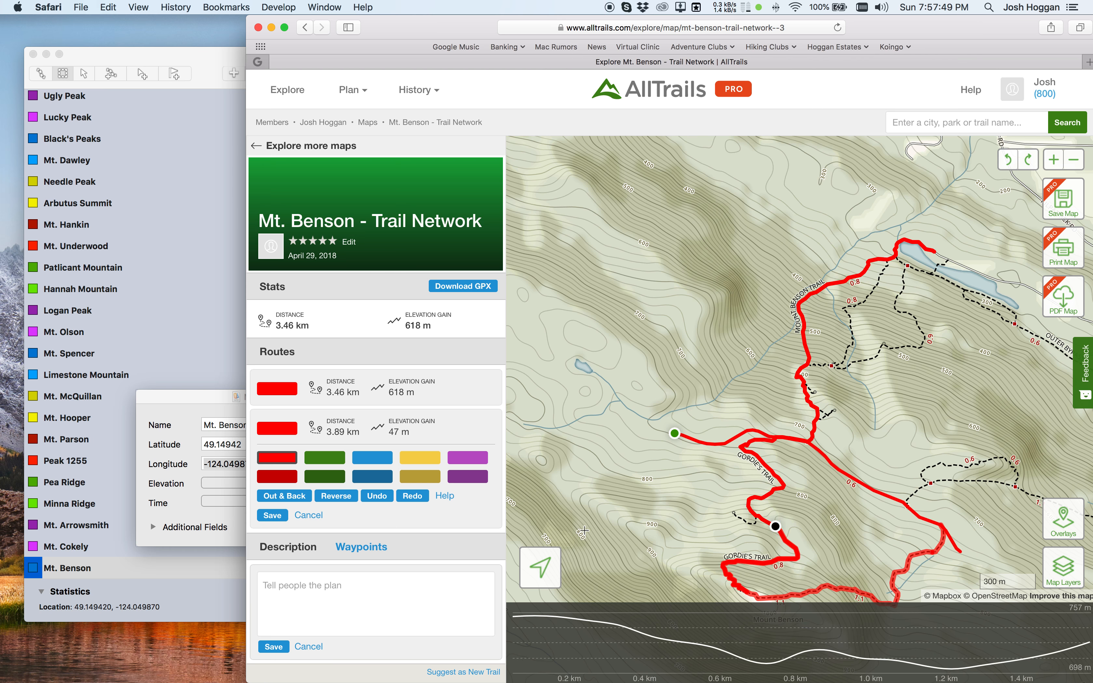
click(276, 517)
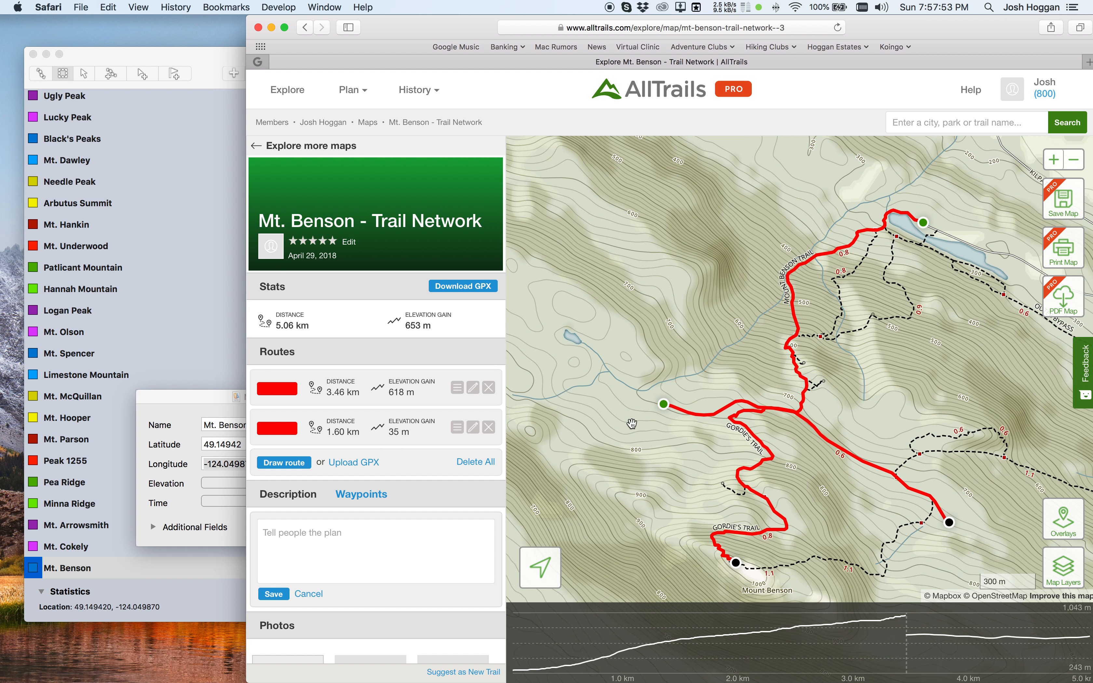
- Start a third red route at Mount Benson's summit and trace about 1.18 km of the trail heading east
drag(631, 423, 564, 277)
click(304, 464)
click(671, 416)
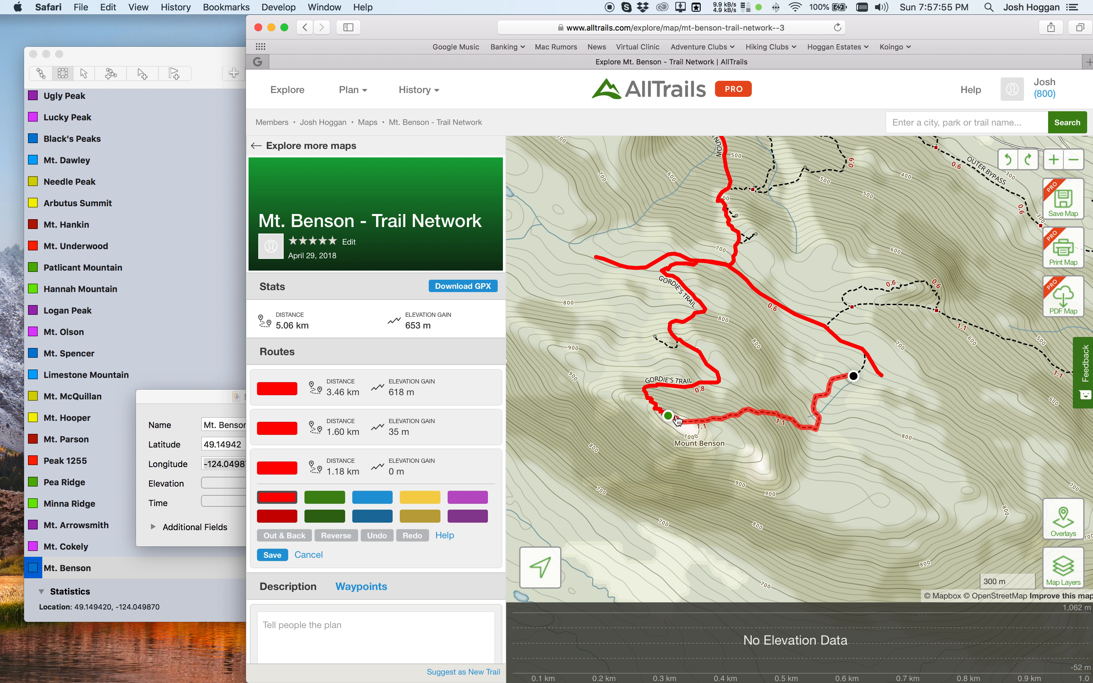
drag(1001, 302, 671, 327)
click(821, 372)
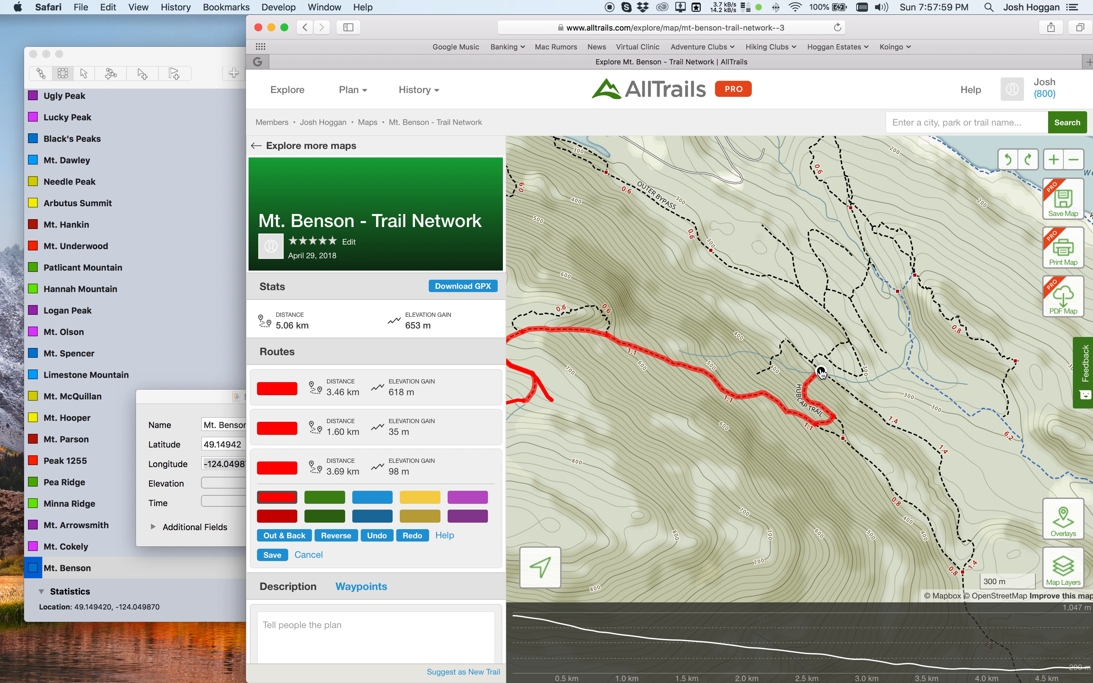
click(963, 572)
- Extend the third route southeast along the trail to Nanaimo Lakes Rd, about 7.79 km in total, and save it
drag(951, 536, 908, 445)
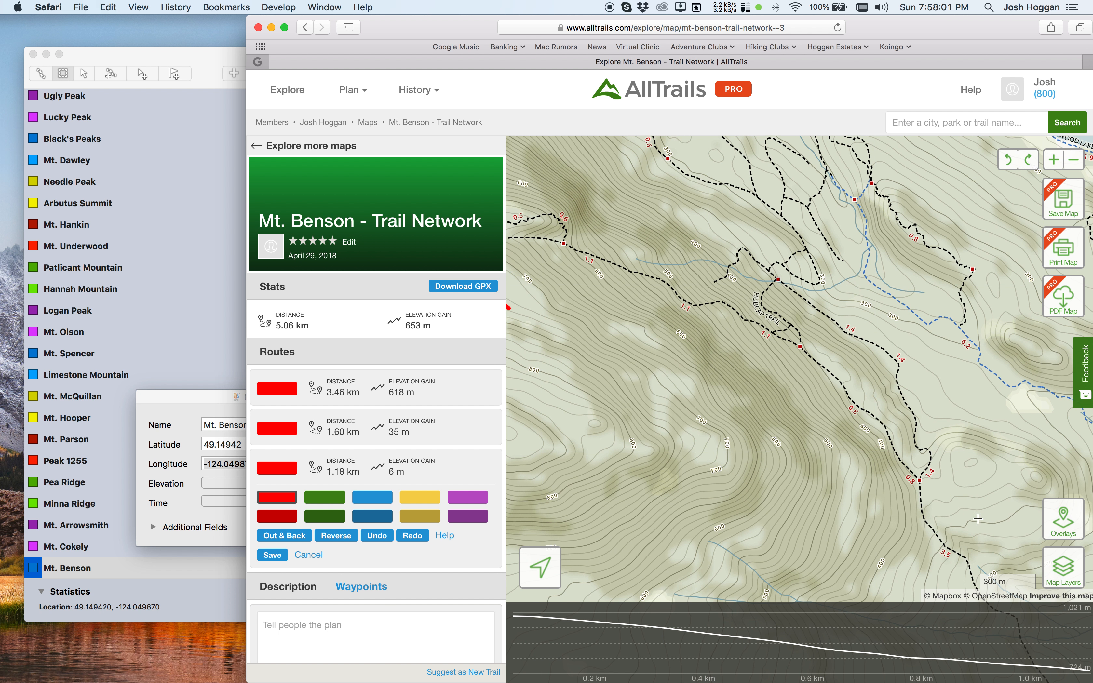
drag(978, 518, 785, 272)
scroll(859, 423, down, 2)
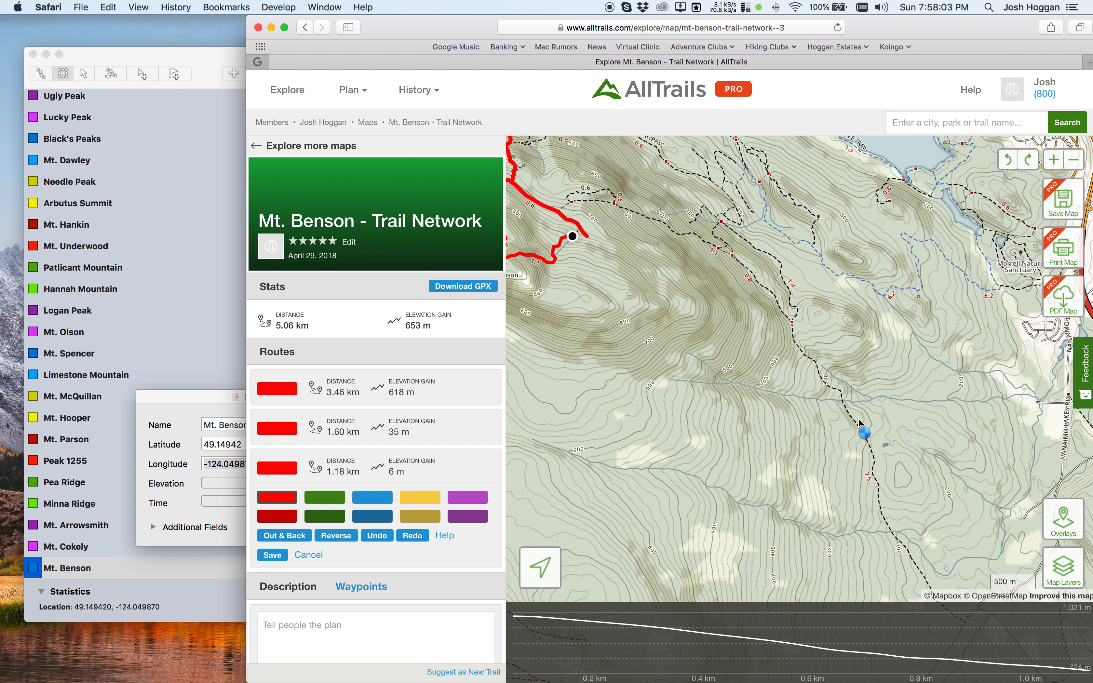
drag(781, 462, 725, 262)
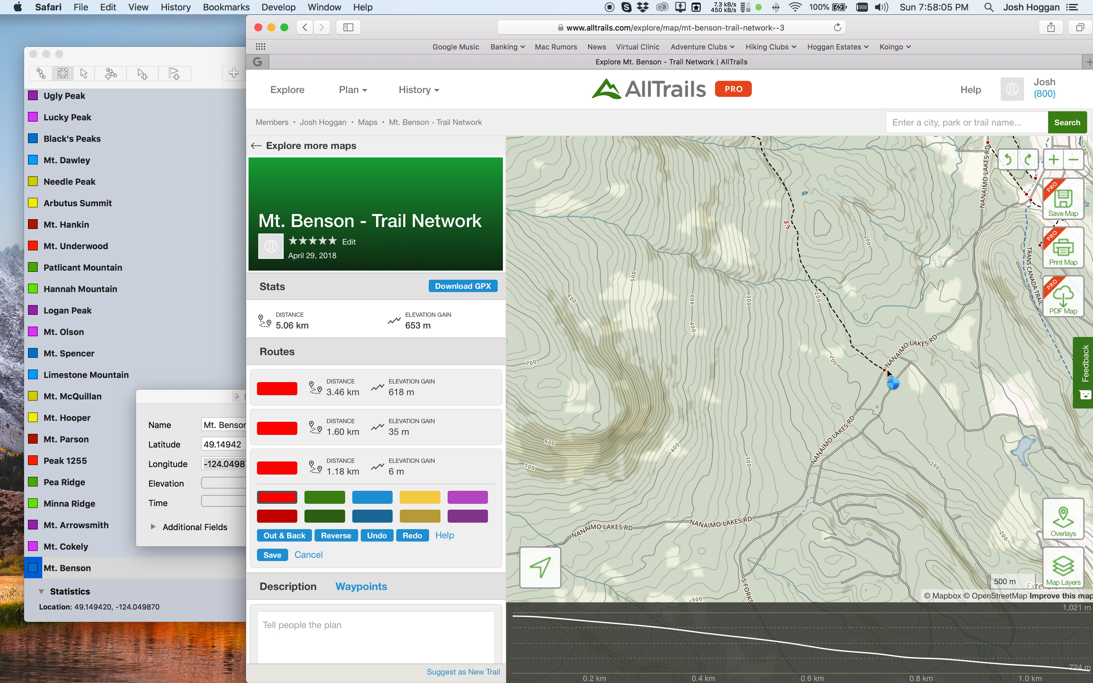
mouse_move(676, 205)
mouse_down()
mouse_move(785, 340)
mouse_move(661, 302)
mouse_up()
click(878, 475)
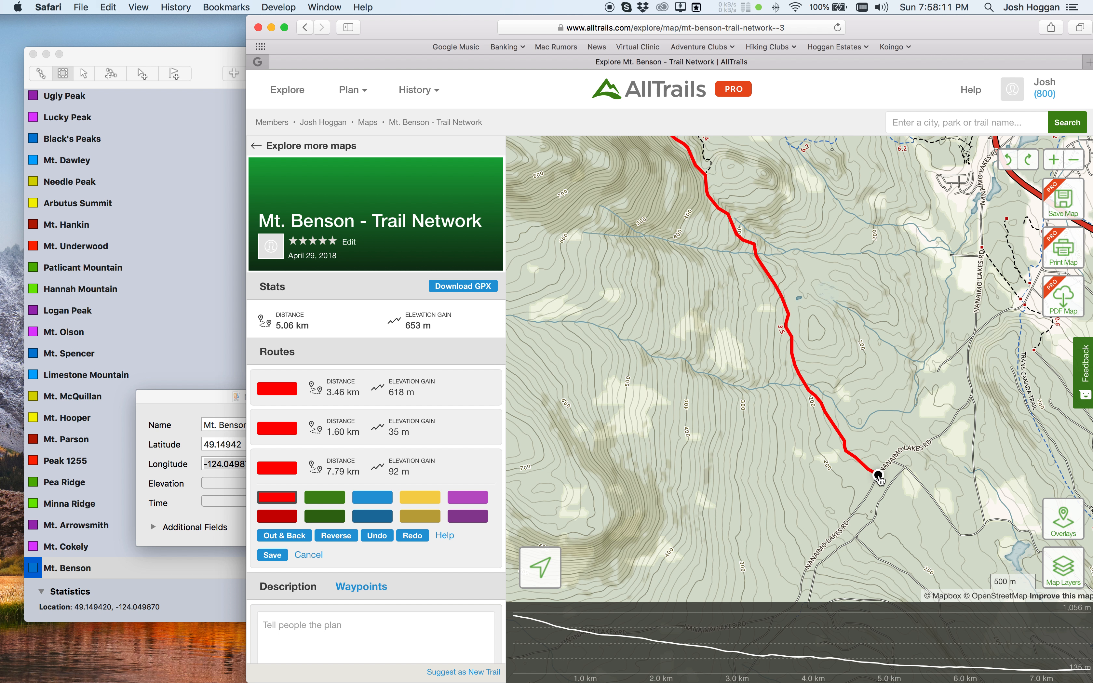
drag(675, 301, 872, 524)
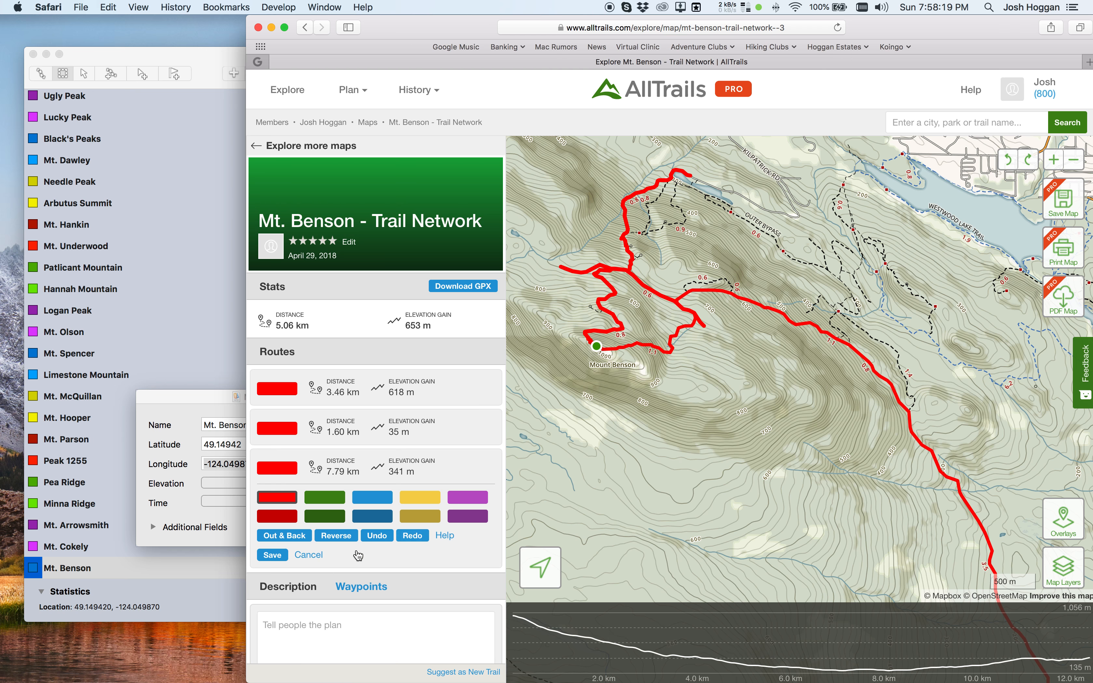
click(272, 555)
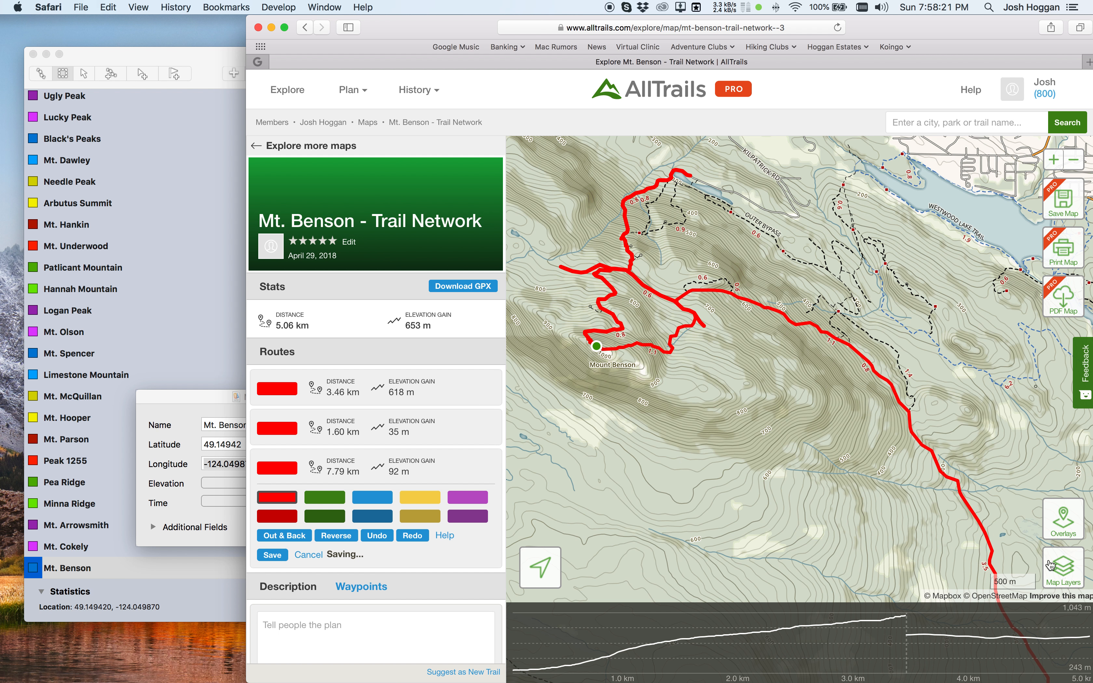
- Switch the base map to the OSM layer around the drawn routes
click(1063, 568)
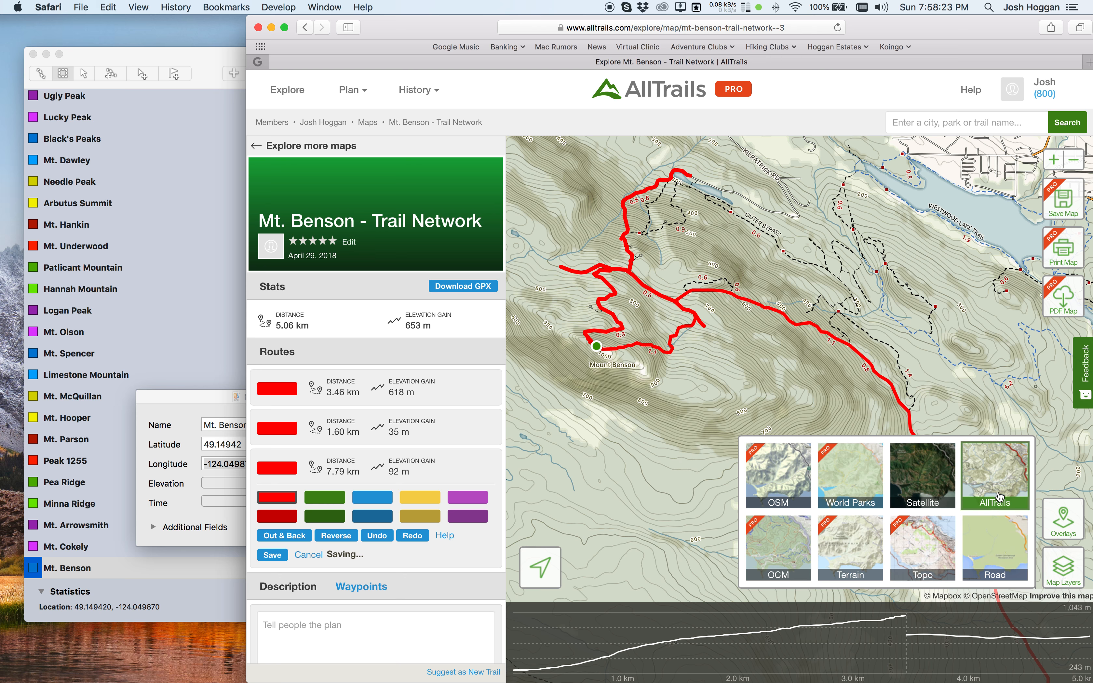
click(783, 495)
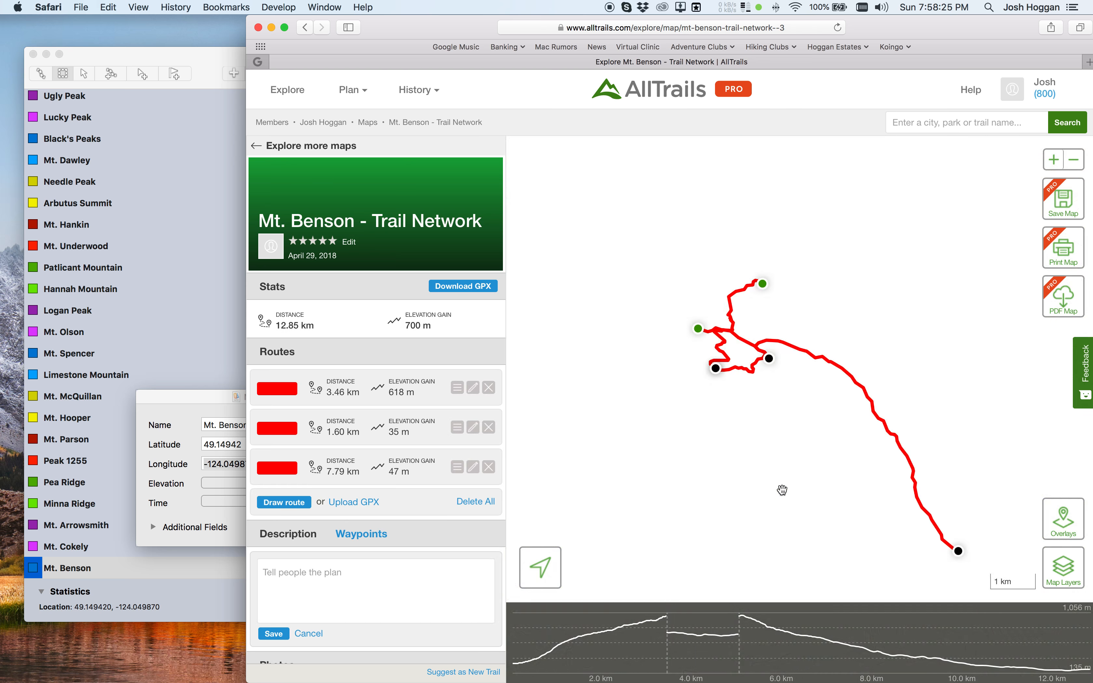
scroll(663, 341, up, 2)
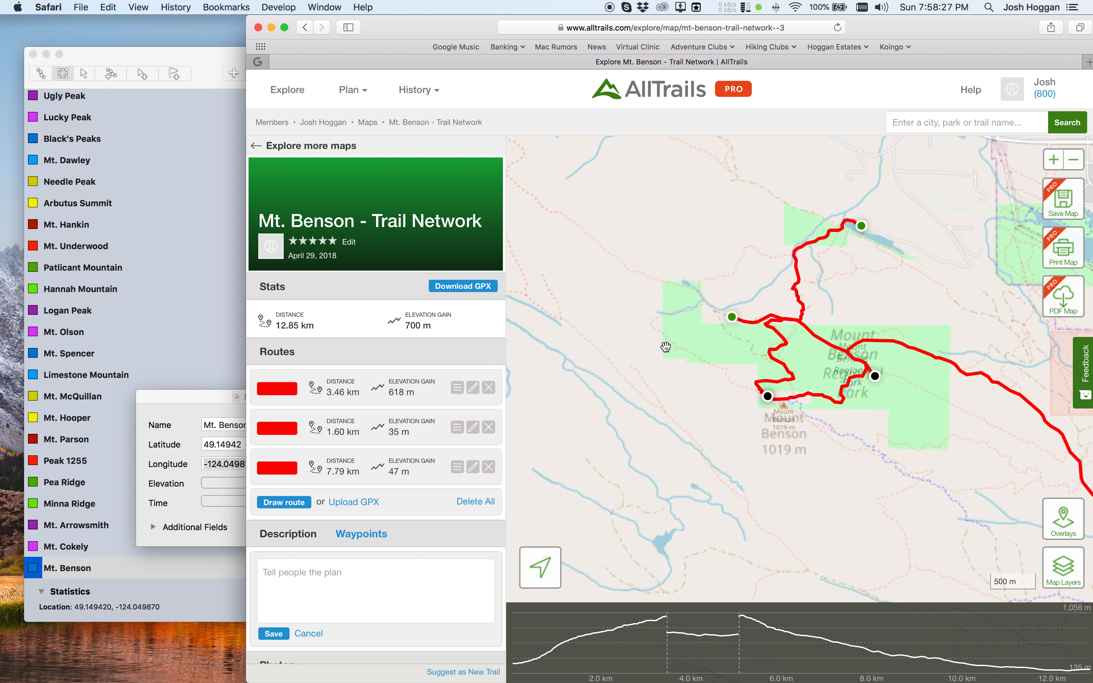
- Examine the OSM map around Mount Benson Regional Park for trails the drawn routes do not cover
scroll(701, 344, up, 2)
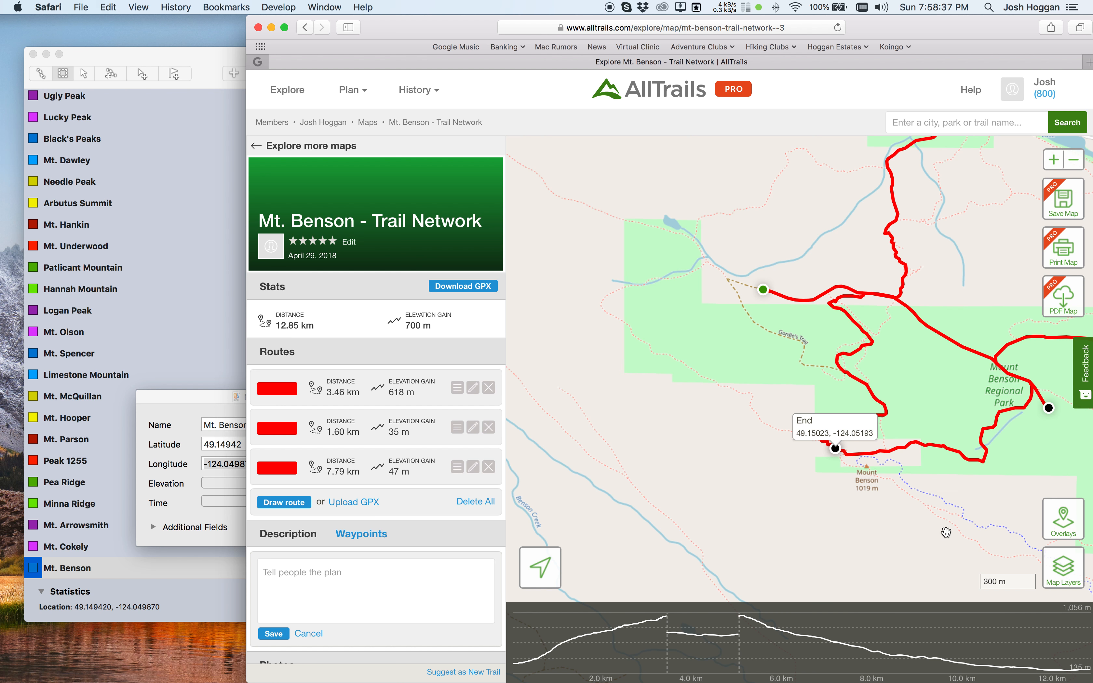
drag(949, 535, 777, 436)
drag(946, 431, 730, 425)
drag(840, 464, 691, 396)
scroll(653, 303, down, 3)
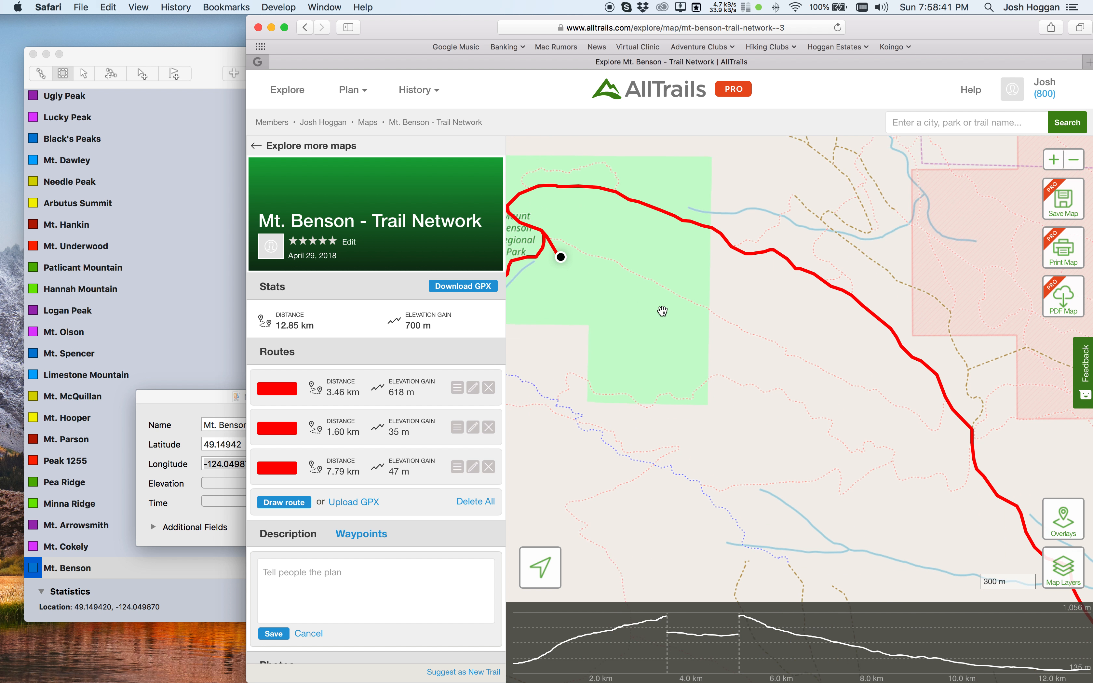
mouse_move(1063, 519)
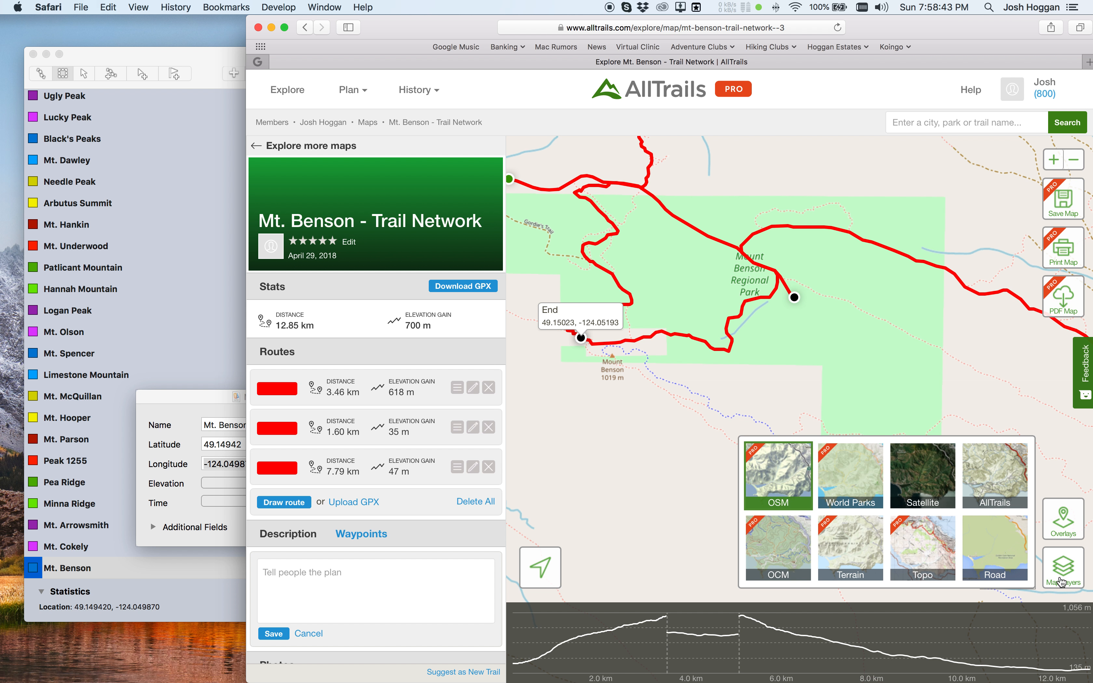
drag(656, 442, 966, 510)
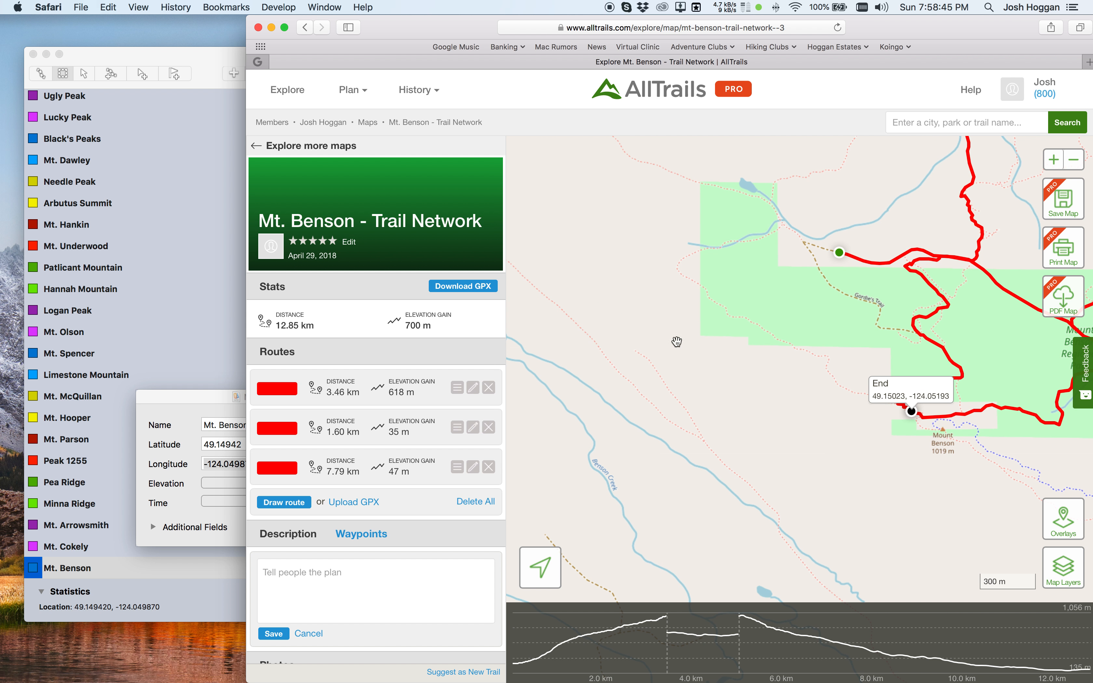
drag(773, 303, 670, 418)
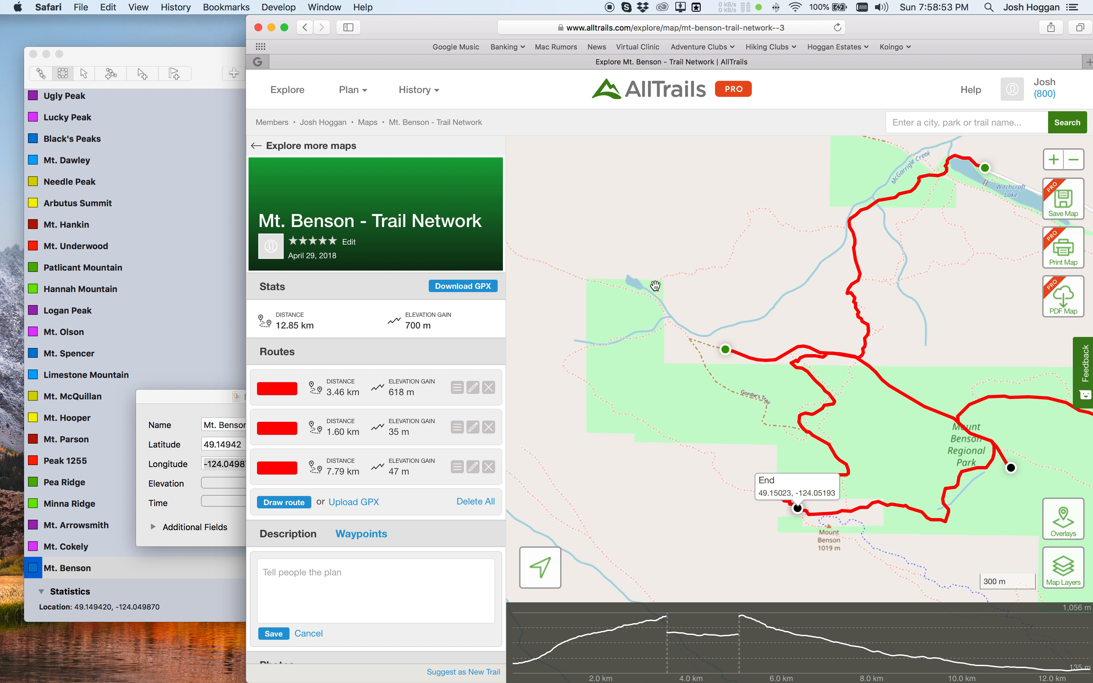
- Start a fourth red route where the western side trail leaves the main trail south of McGarrigle Creek and trace about 0.28 km westward
click(277, 500)
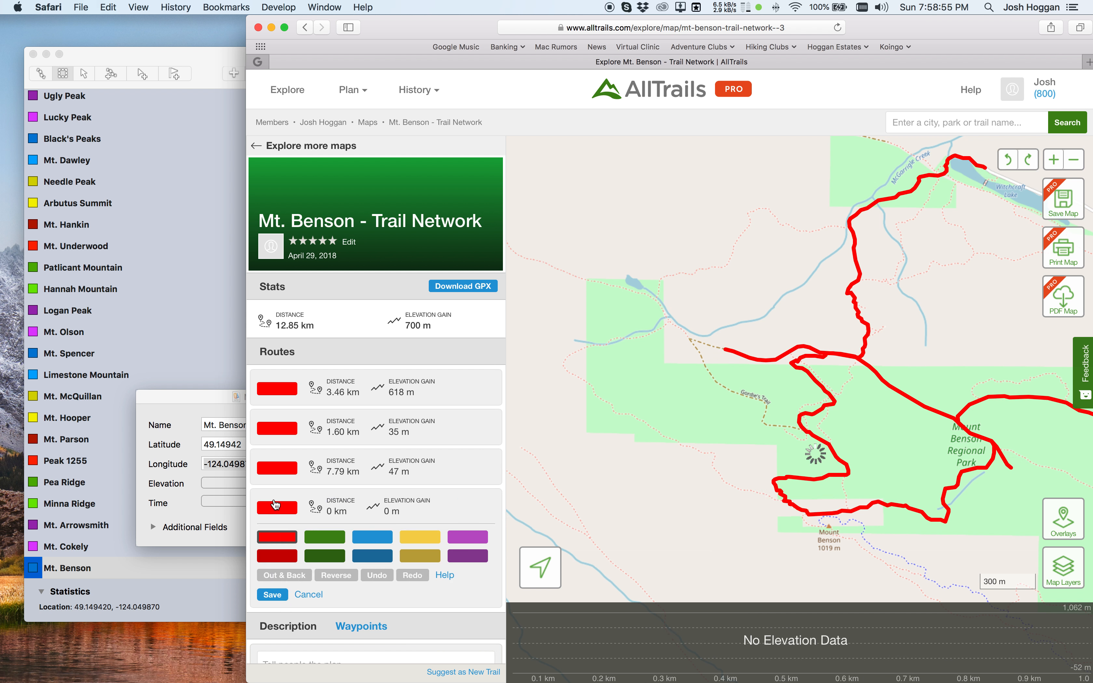
click(844, 228)
click(1055, 160)
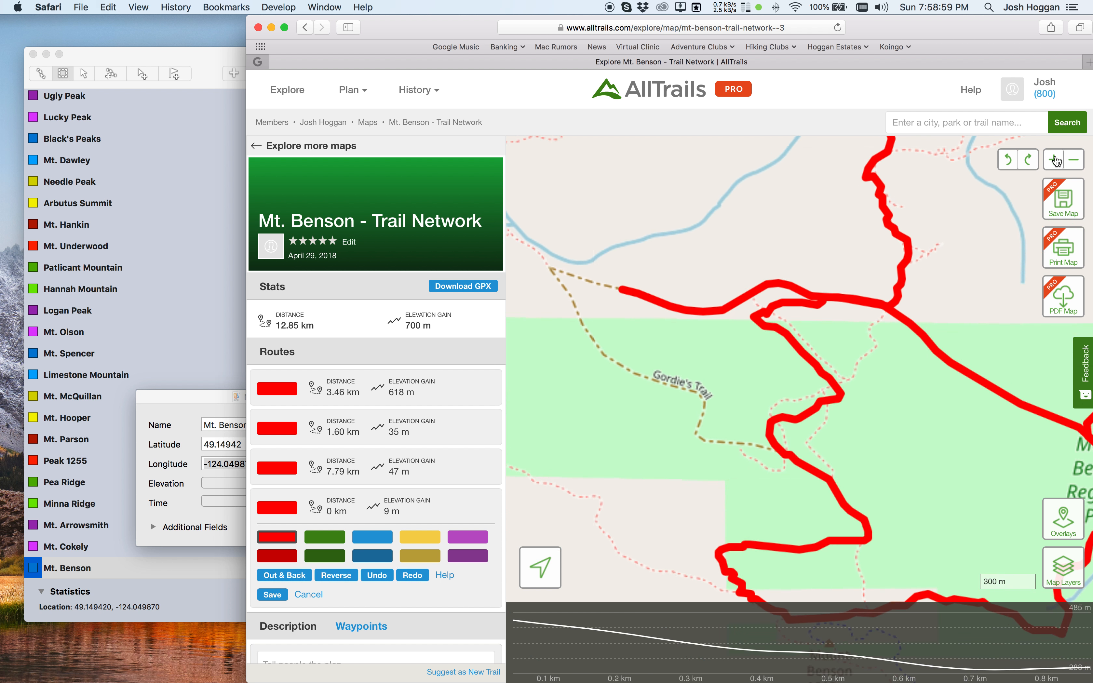
click(1055, 160)
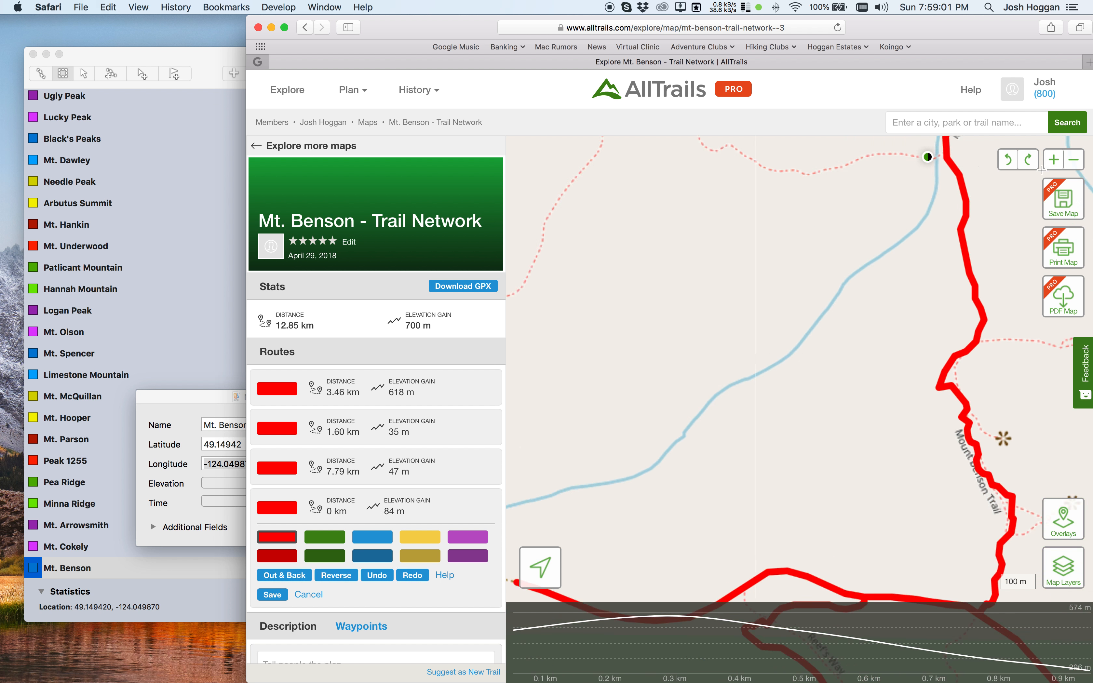
drag(839, 213, 919, 404)
click(956, 313)
click(920, 330)
click(890, 335)
click(857, 331)
click(808, 307)
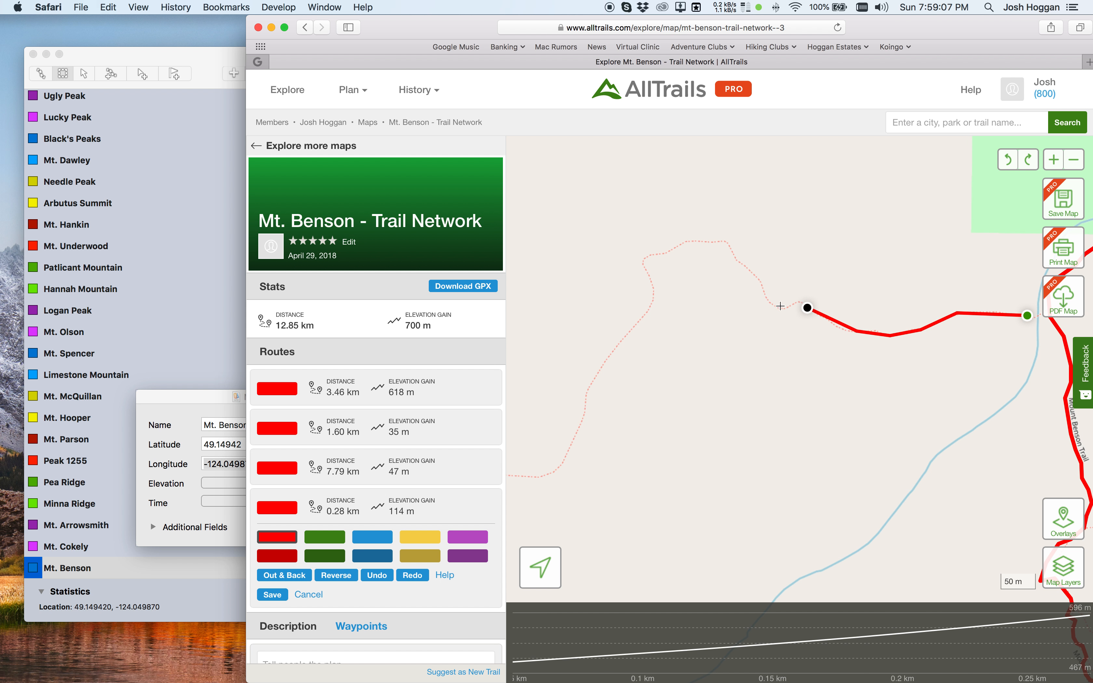
- Extend the fourth route northwest around the trail's bend, to about 0.59 km in total
click(764, 308)
click(754, 266)
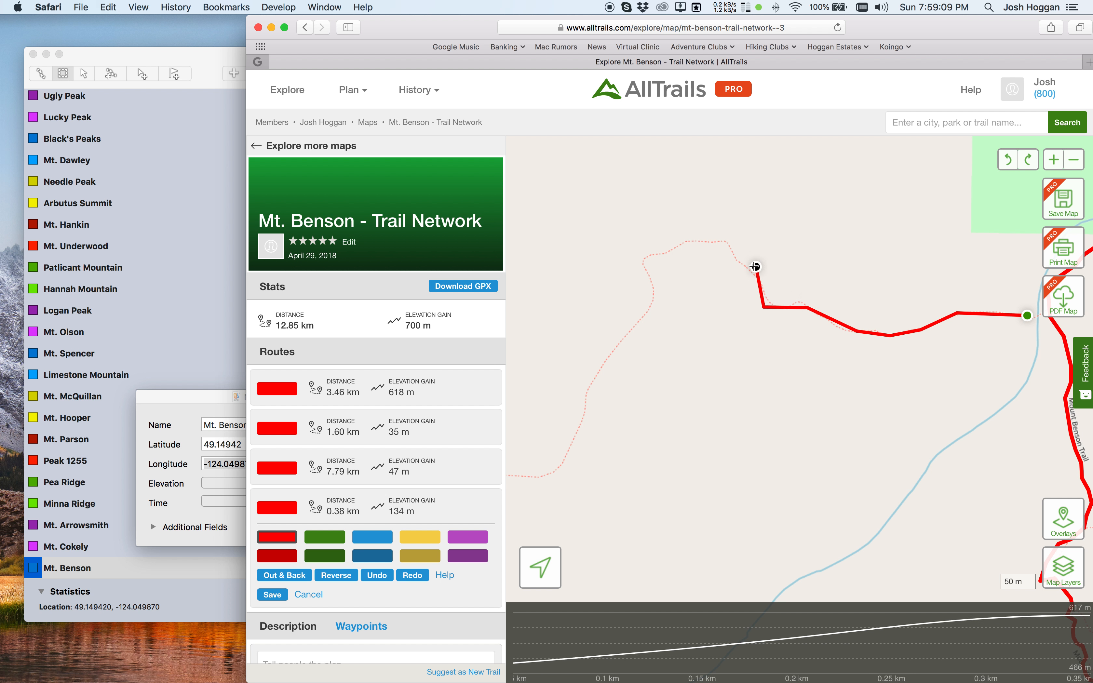
click(725, 240)
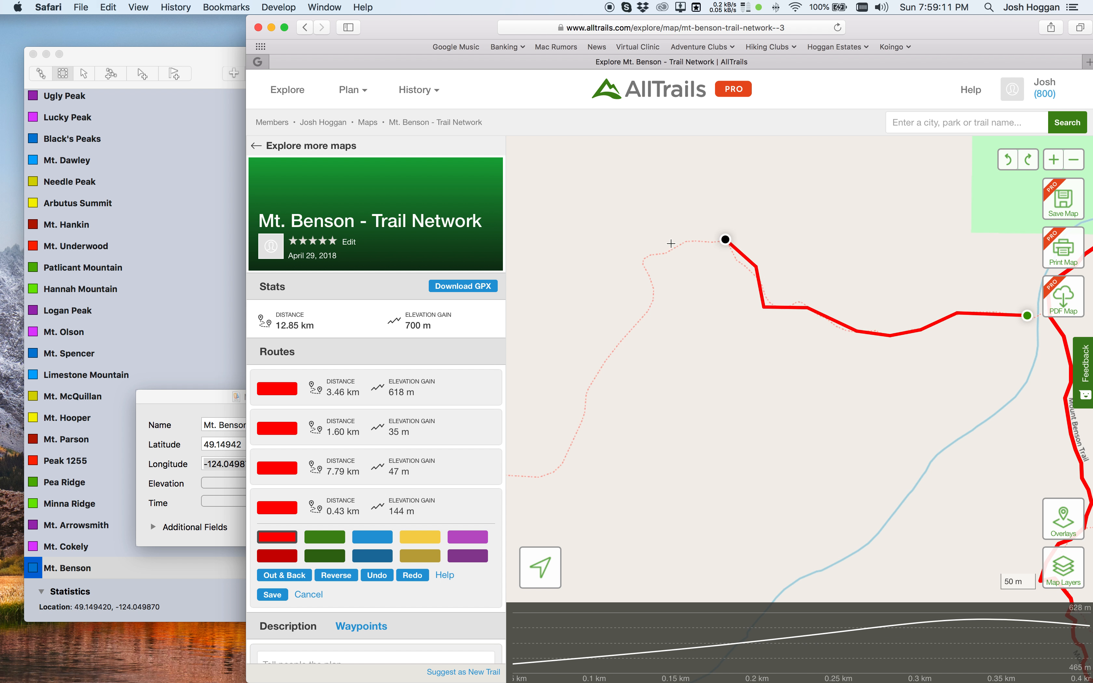
click(665, 247)
click(647, 287)
click(651, 304)
click(641, 317)
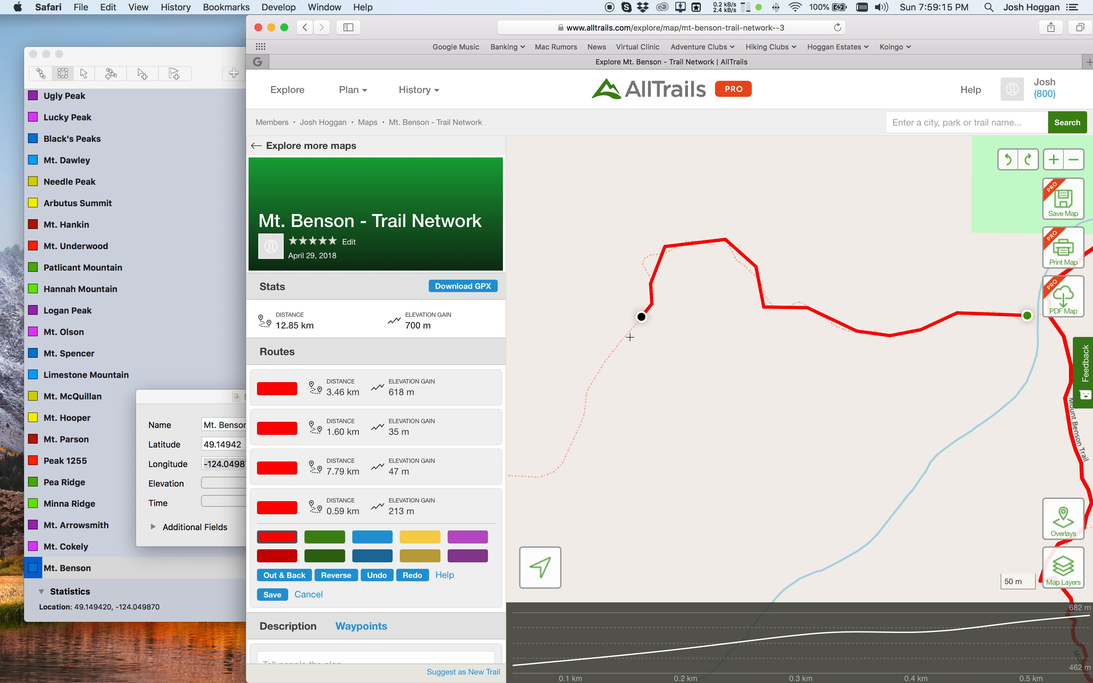
- Extend the fourth route southwest along the dotted trail to about 0.88 km in total and save it
click(616, 345)
click(604, 359)
click(592, 384)
click(582, 420)
drag(549, 455, 791, 364)
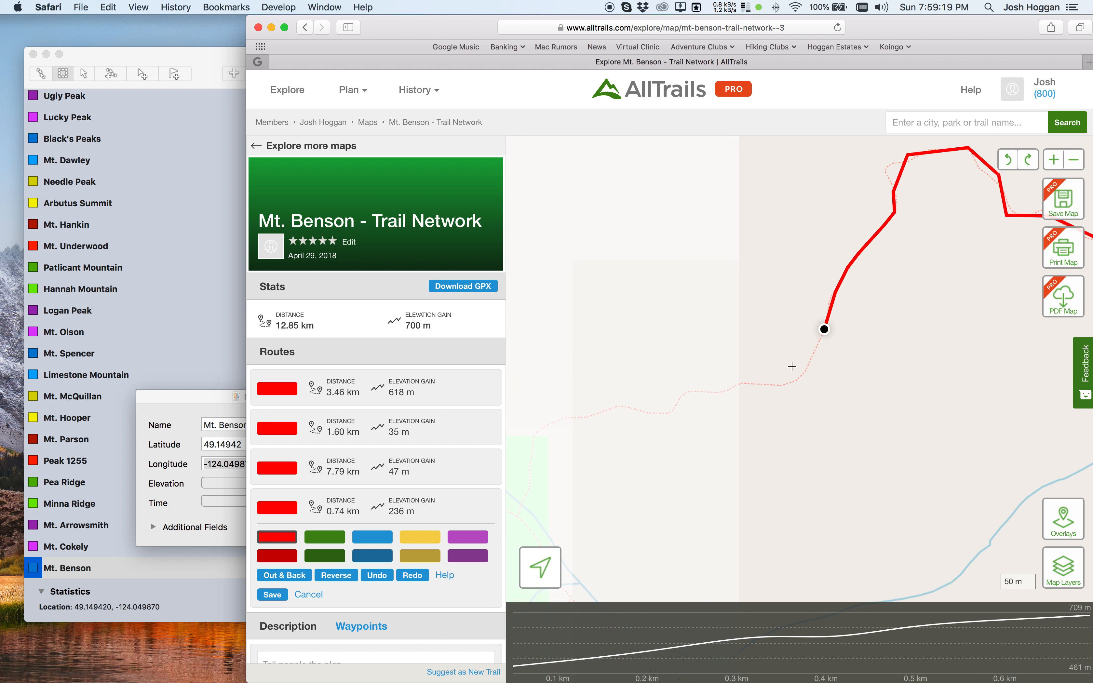
click(793, 381)
click(737, 386)
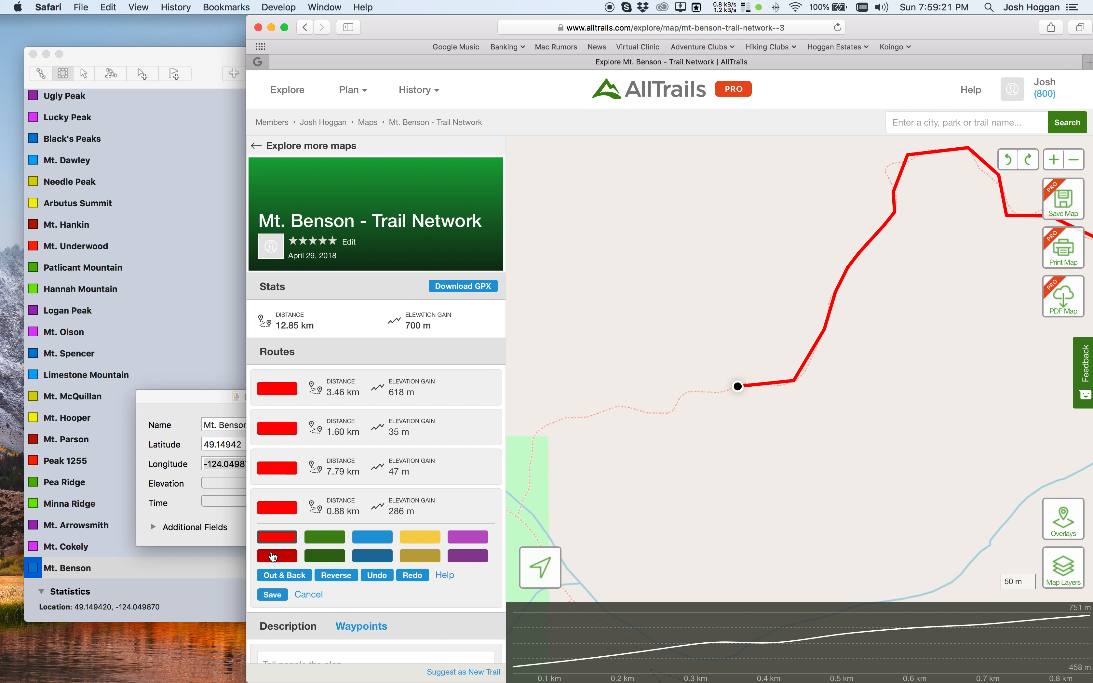
click(272, 594)
- Switch the base map to the Satellite layer and examine the trails around the drawn routes and Witchcraft Lake
click(1076, 162)
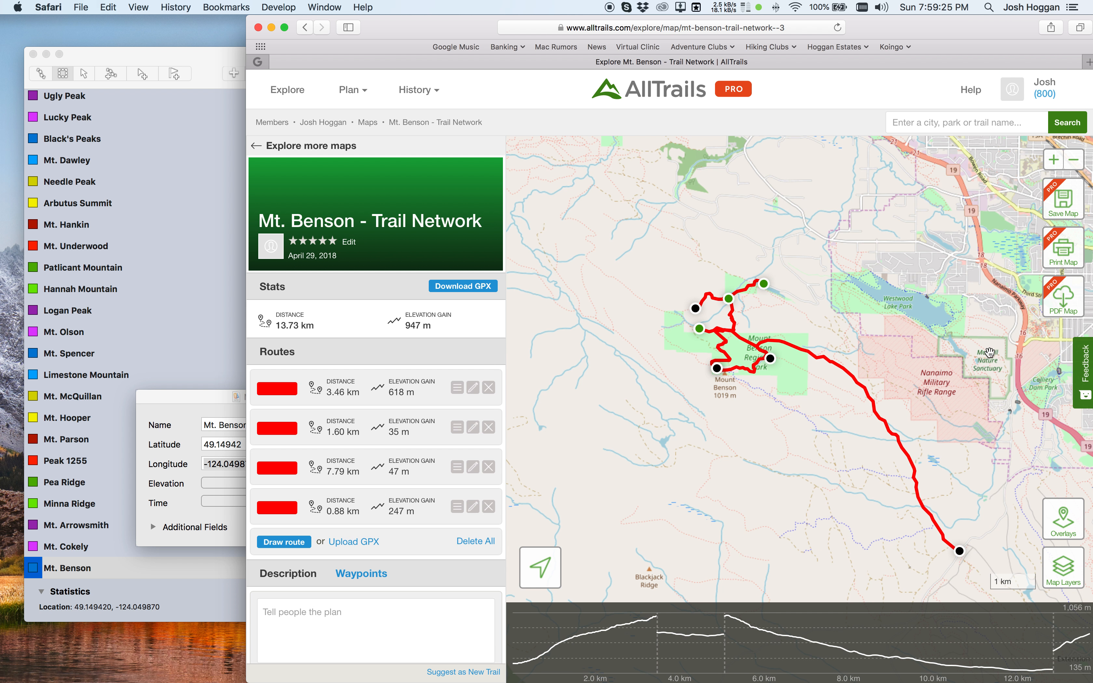
click(1062, 574)
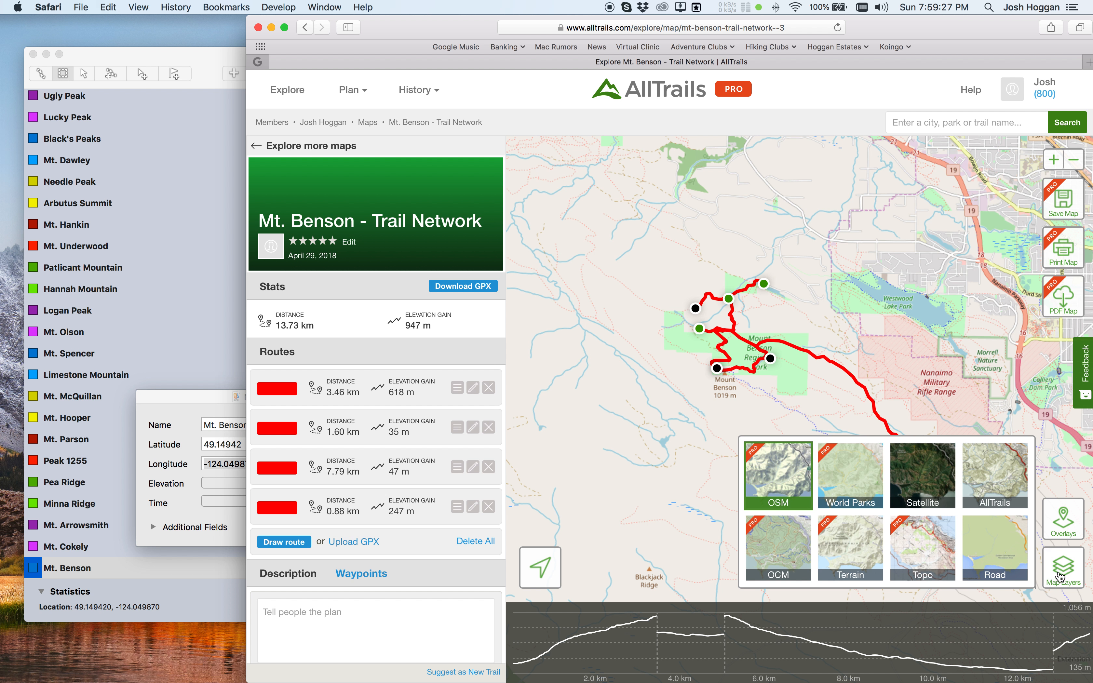
click(935, 486)
scroll(771, 309, up, 3)
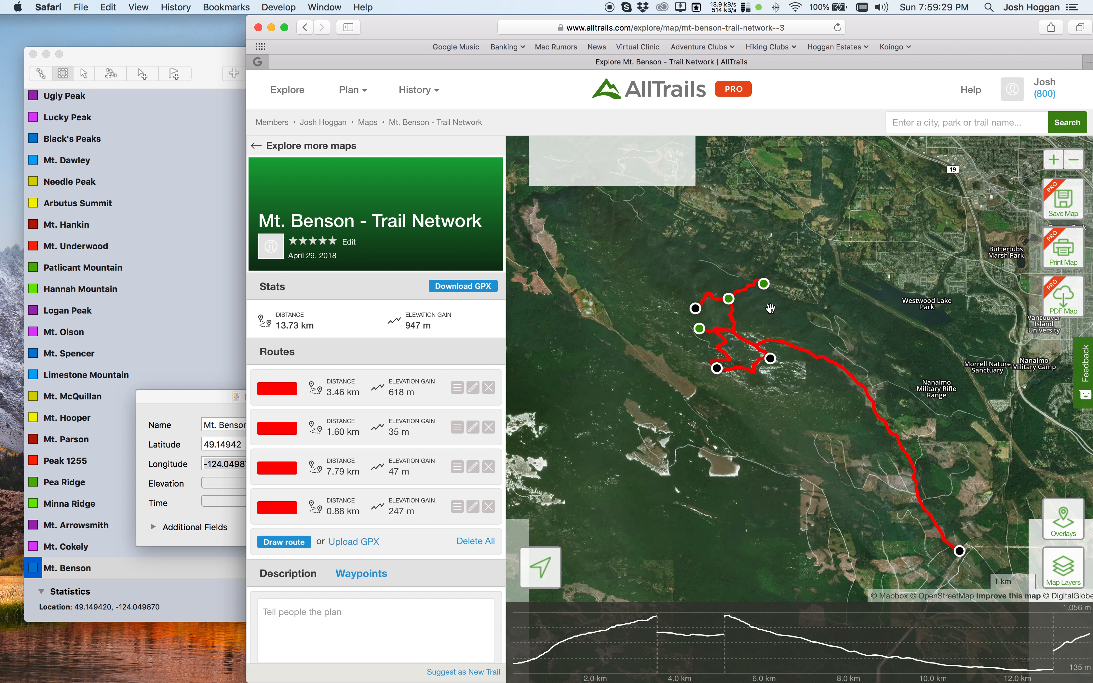
scroll(771, 309, up, 4)
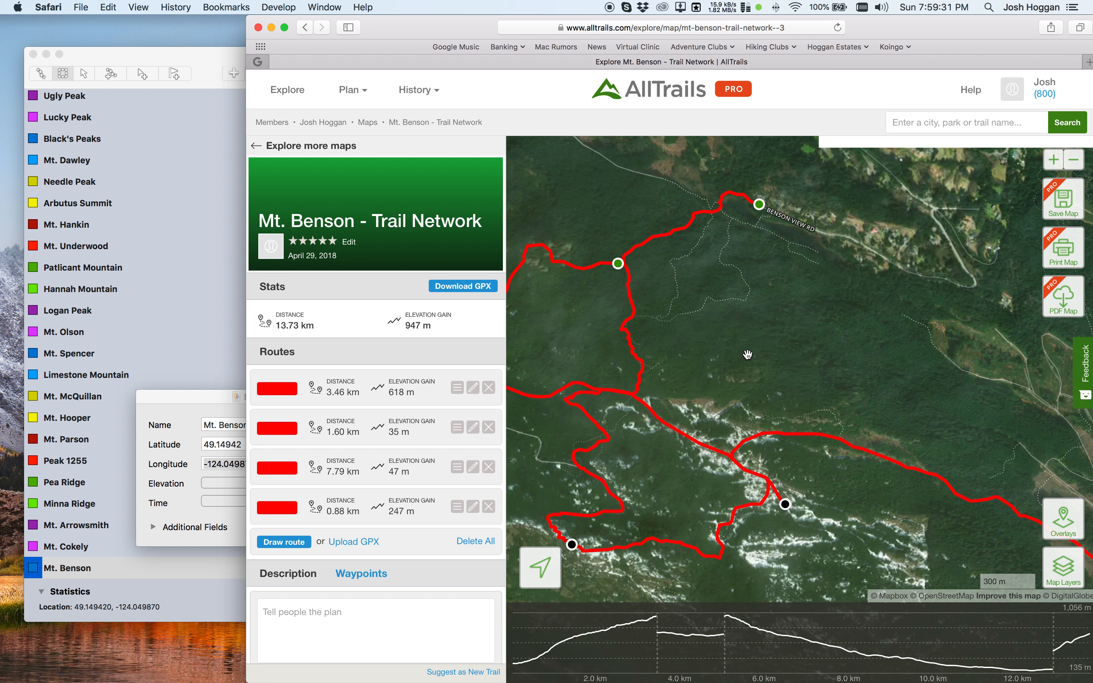
drag(699, 333, 851, 384)
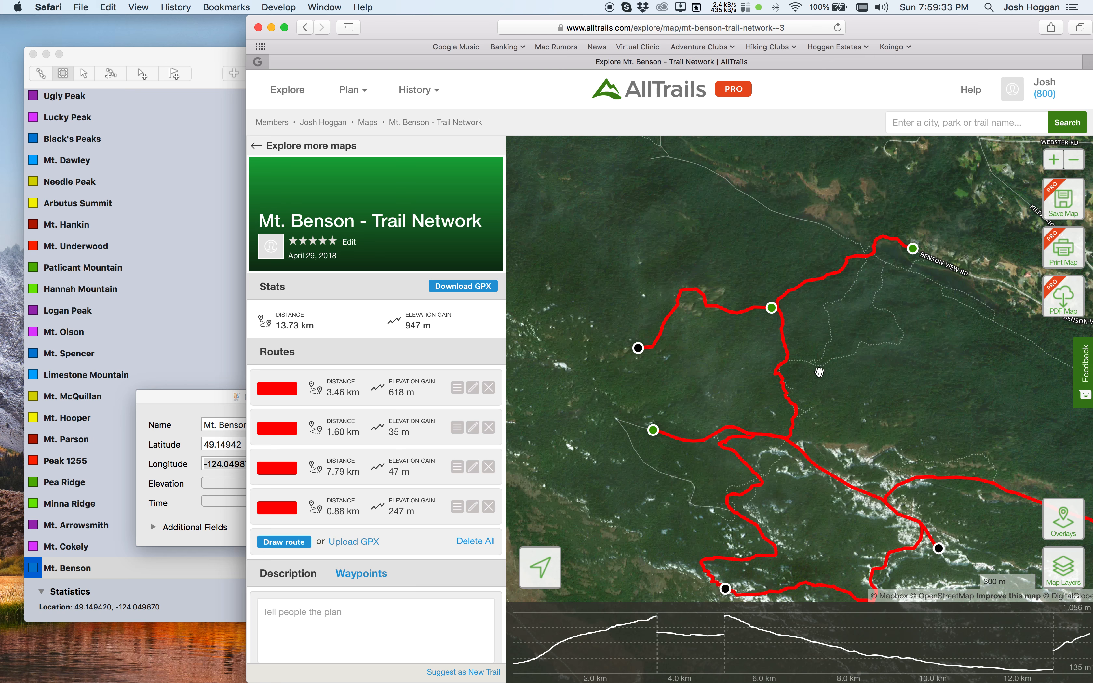
click(654, 430)
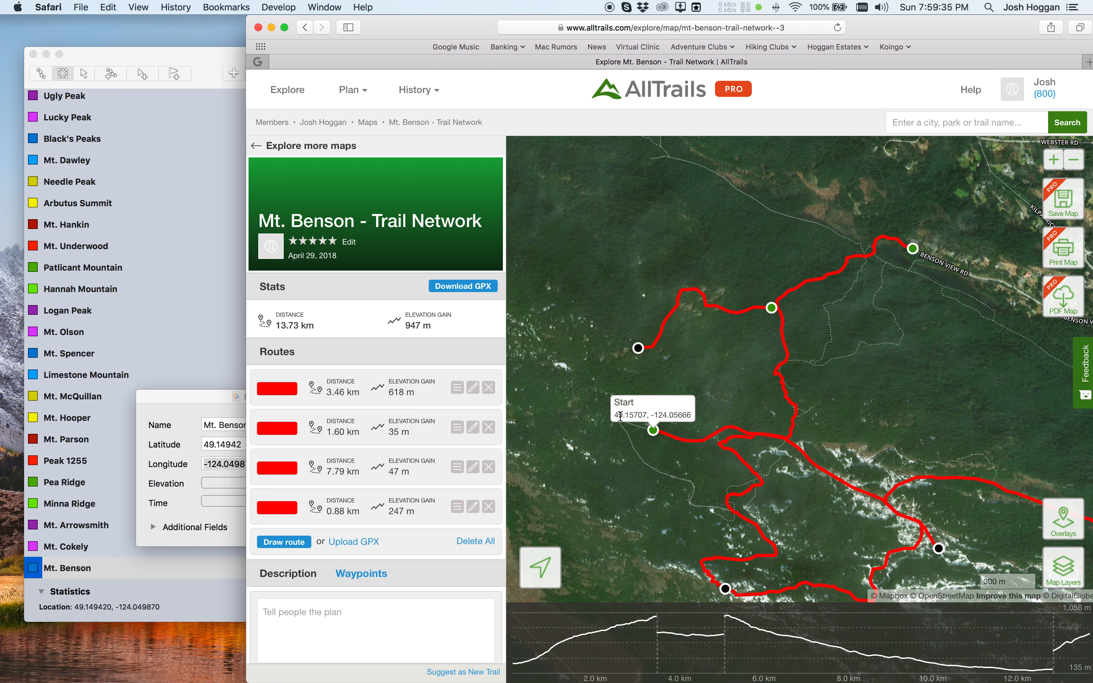
double_click(902, 300)
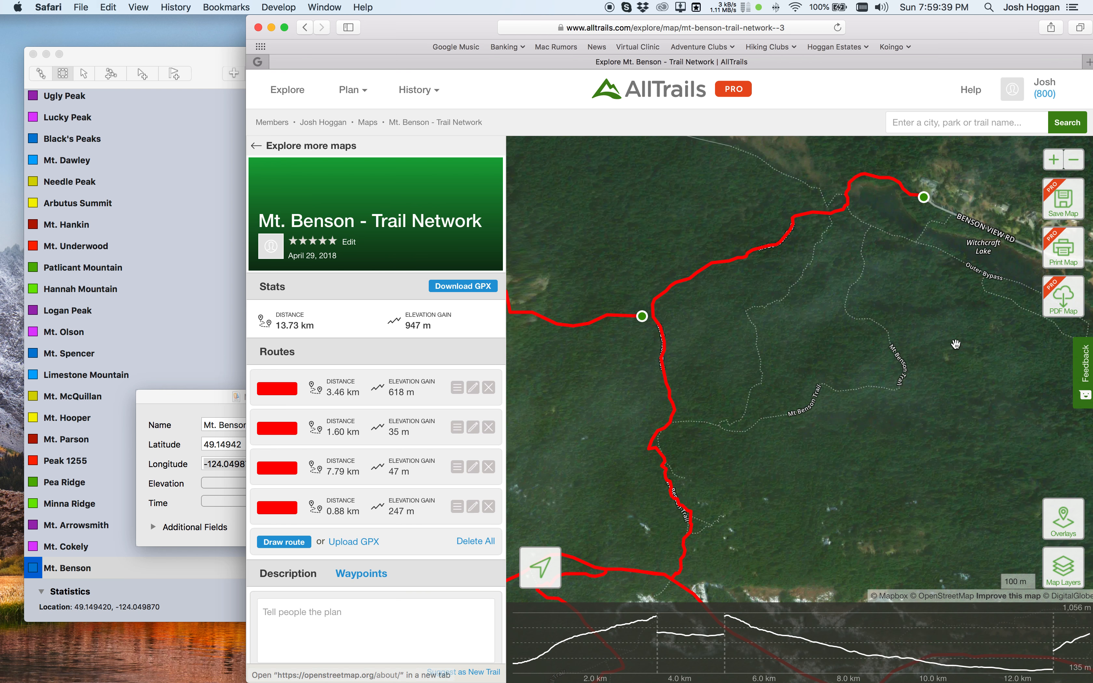
drag(936, 346, 923, 384)
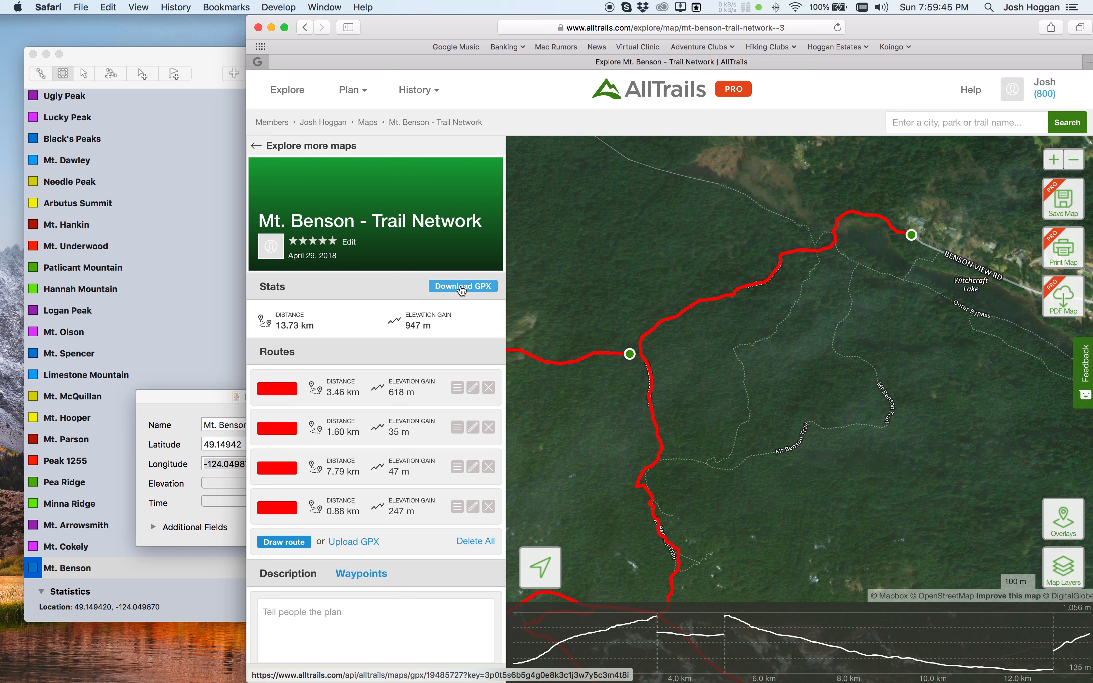
- Open hiketheisland.com in a new browser tab and go to its trail creation page
key(super+t)
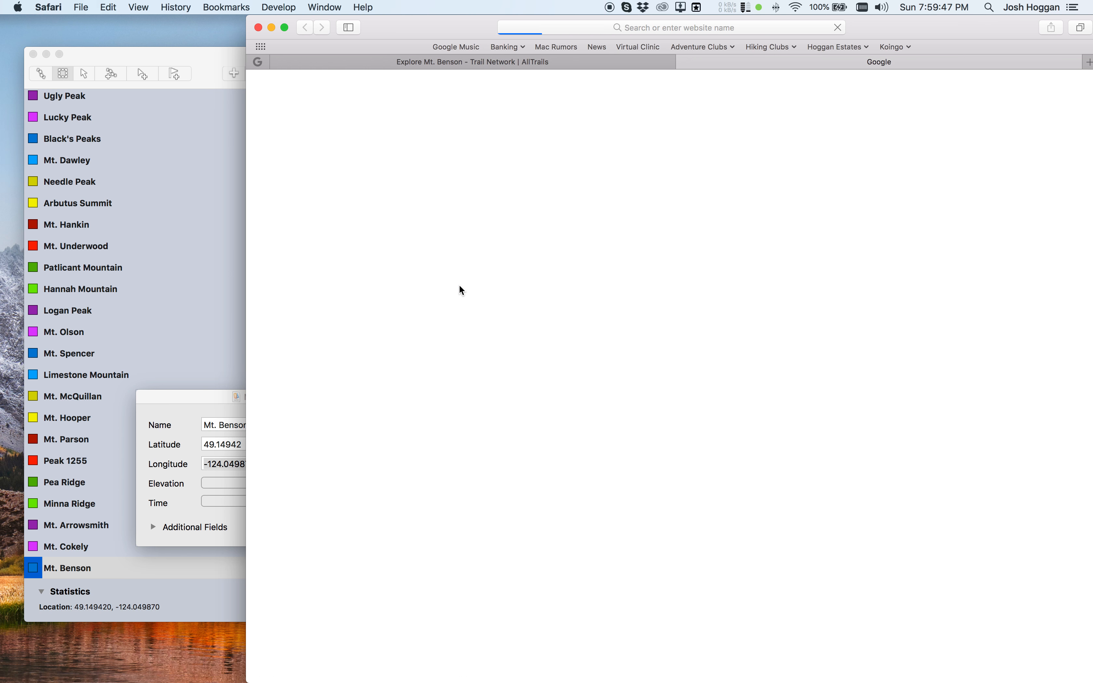
text(hiketheisland.com)
key(Return)
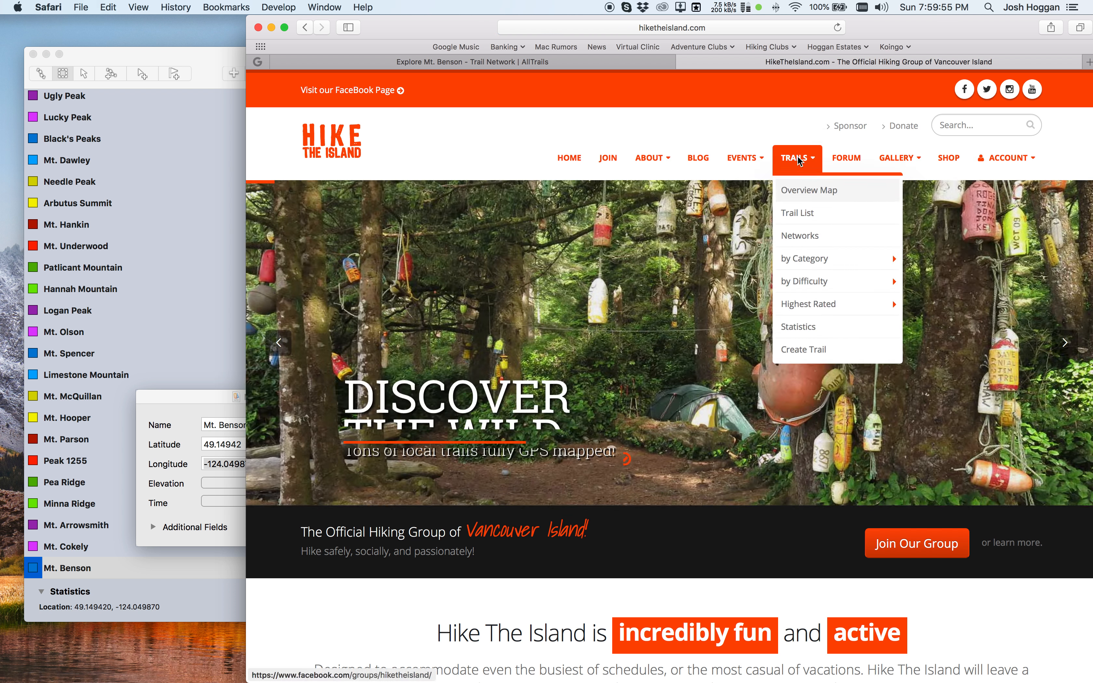
mouse_move(804, 159)
click(818, 349)
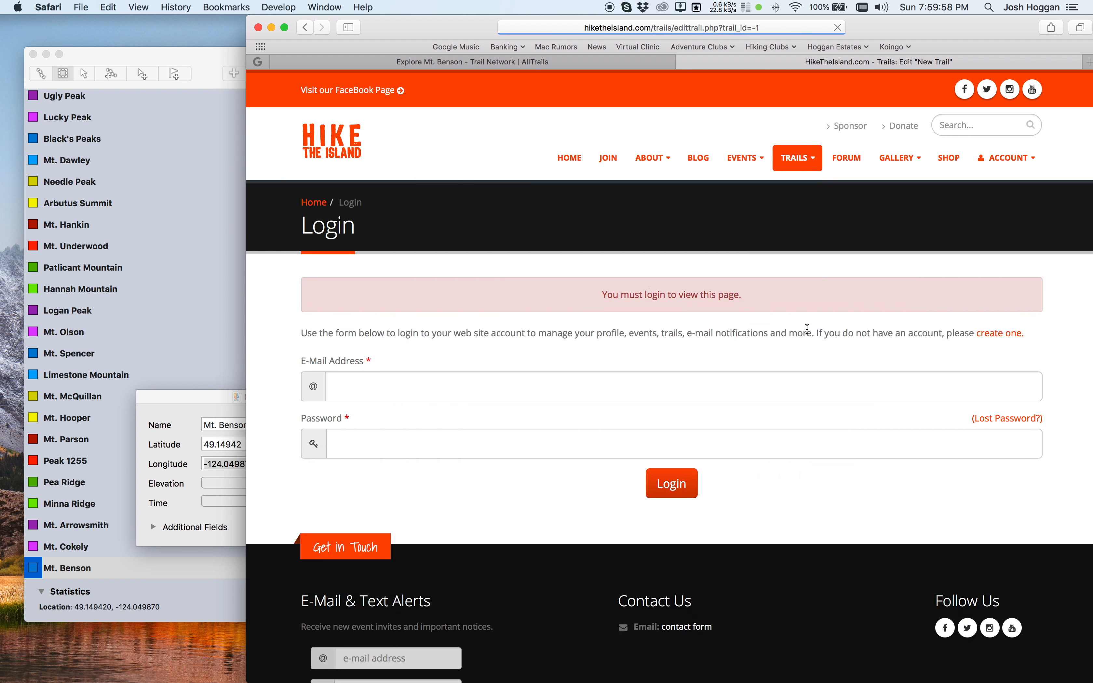
- Log in to the site with the saved account e-mail address and password
click(507, 390)
click(406, 412)
click(684, 490)
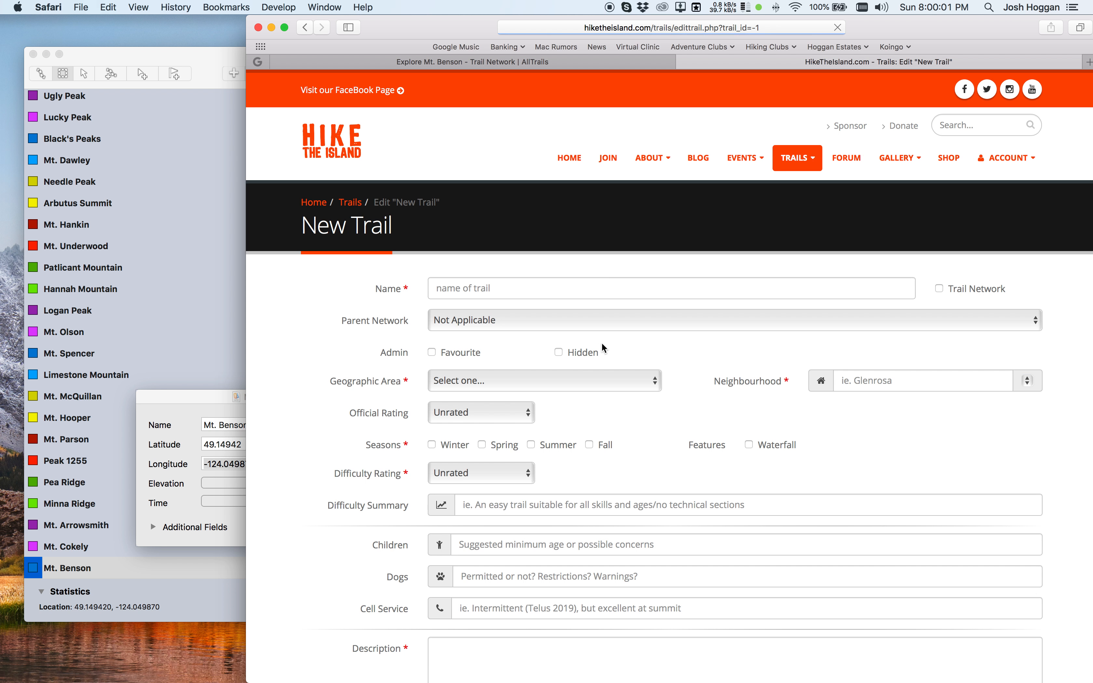
- Mark the new trail as a trail network and examine its geographic area and GPS upload fields
click(967, 294)
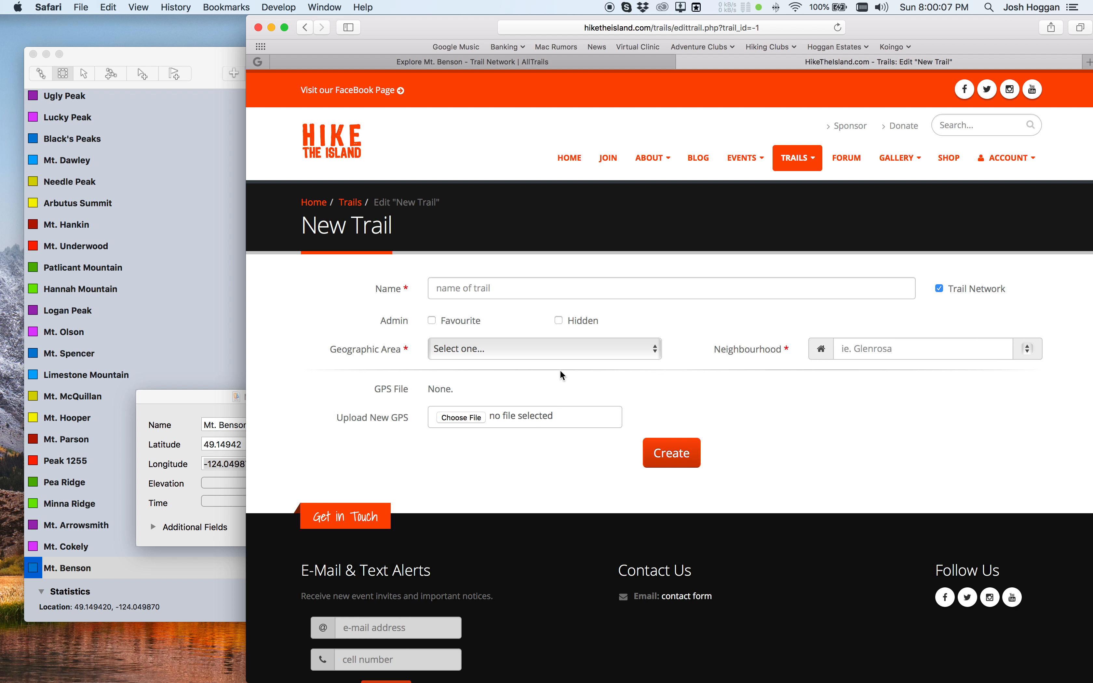
click(558, 350)
click(478, 420)
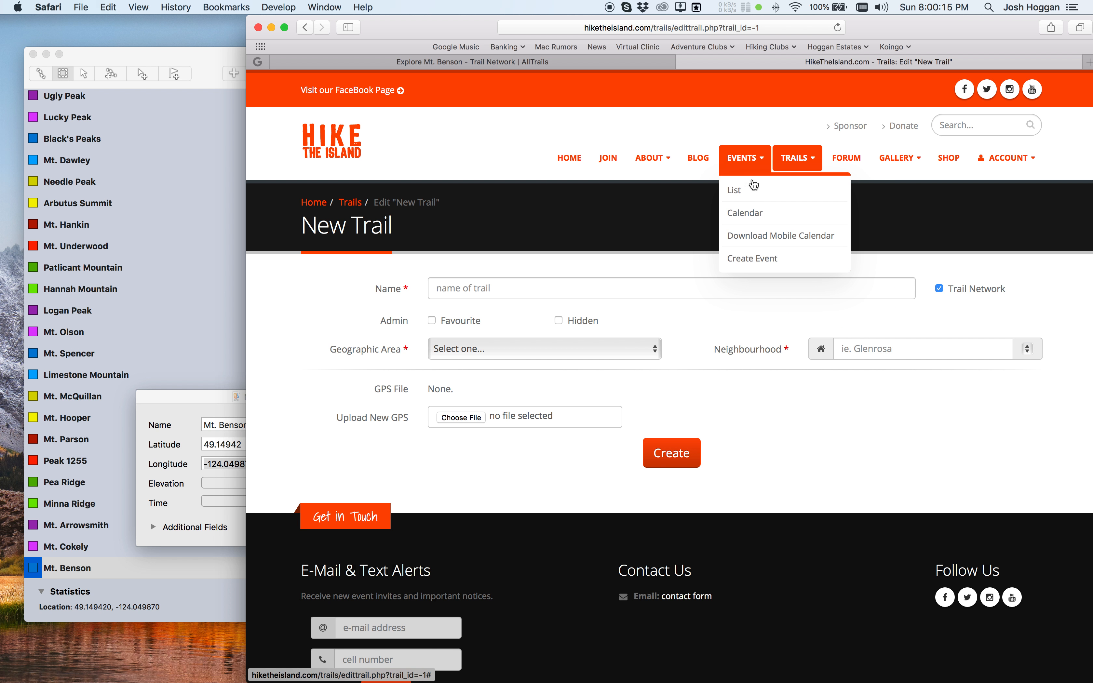
- Find Baldy Mountain in the trail list and open its trail record for editing
click(751, 192)
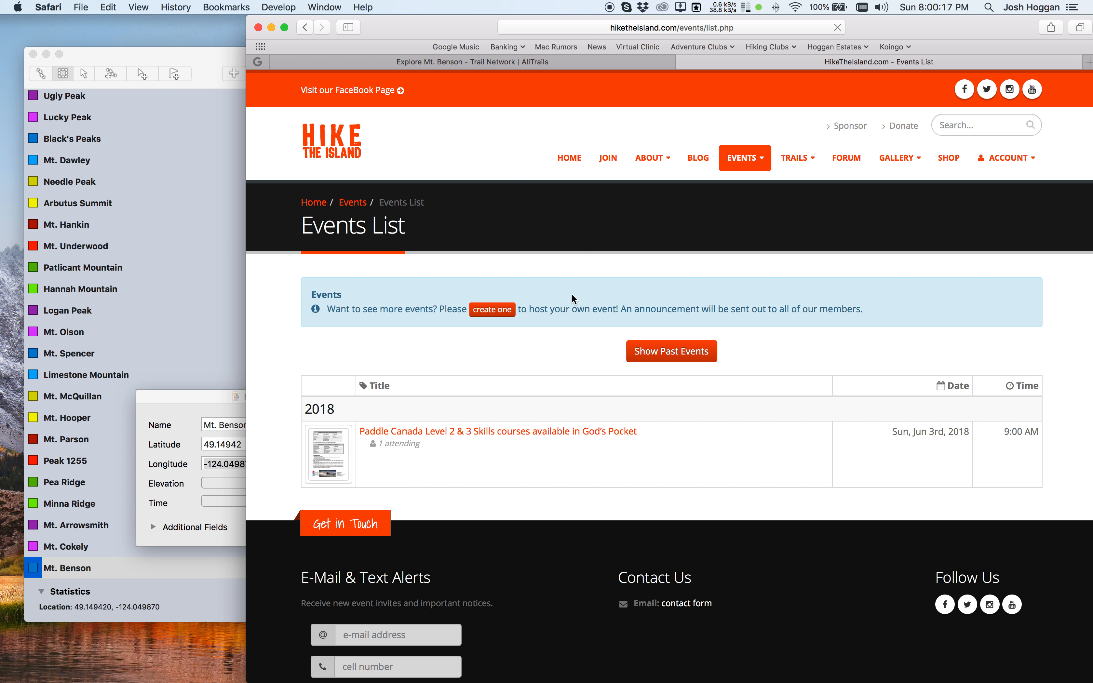
mouse_move(800, 162)
click(798, 213)
click(394, 379)
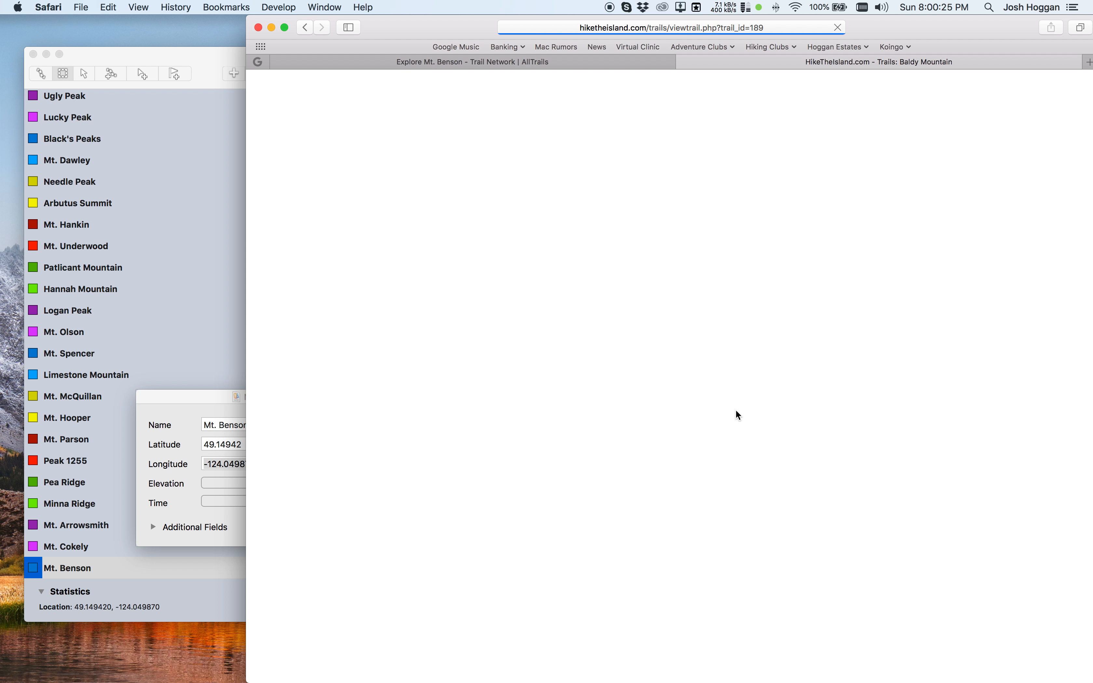
scroll(706, 440, down, 5)
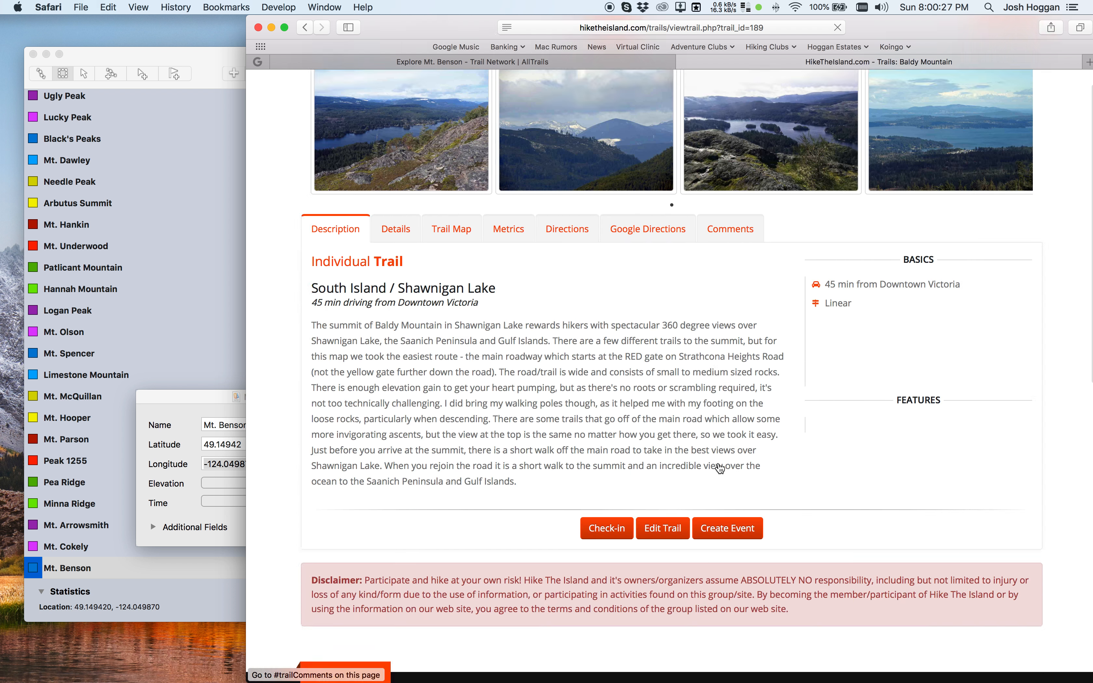
click(665, 506)
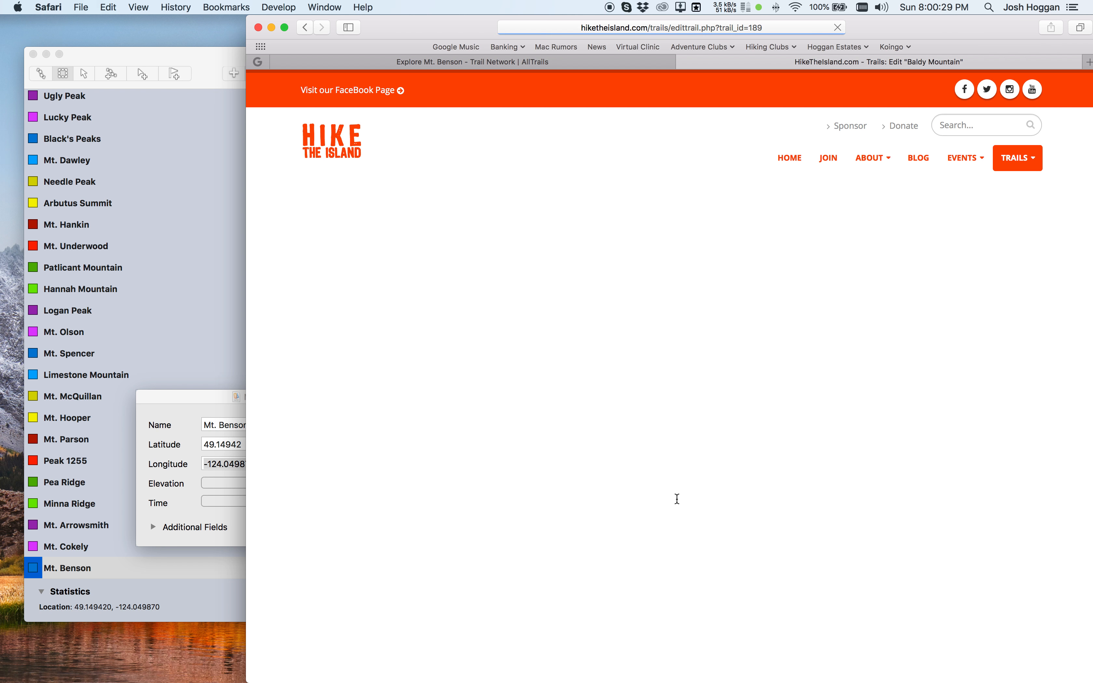
- Examine the parent networks available for the Baldy Mountain trail, keeping Not Applicable selected
scroll(380, 398, down, 3)
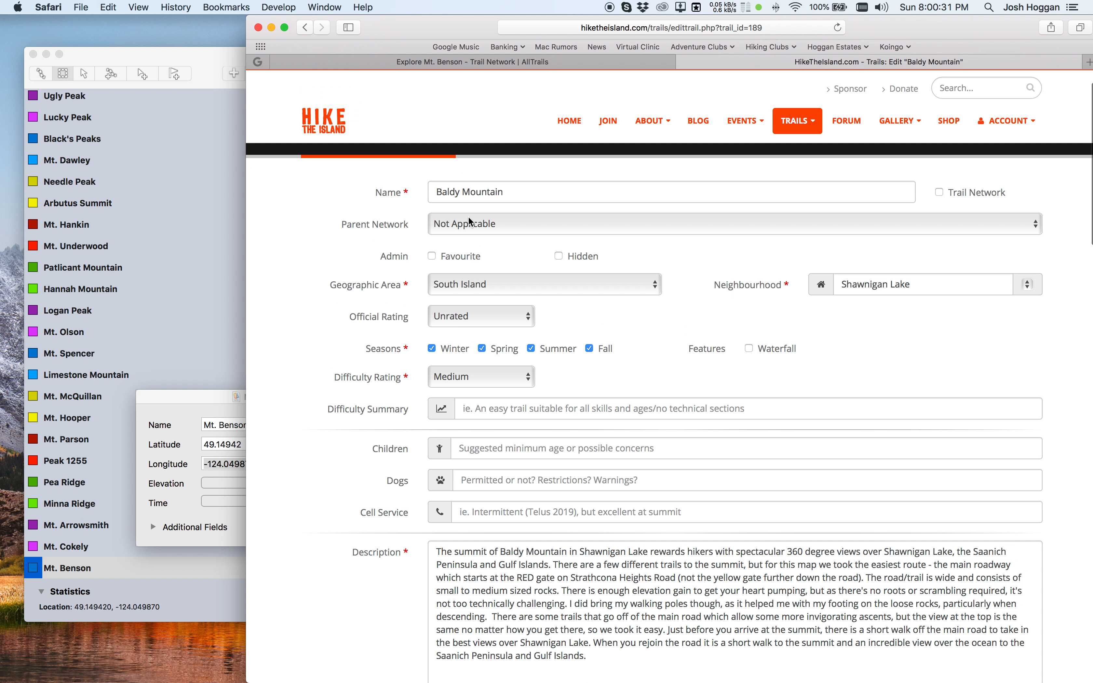
click(466, 223)
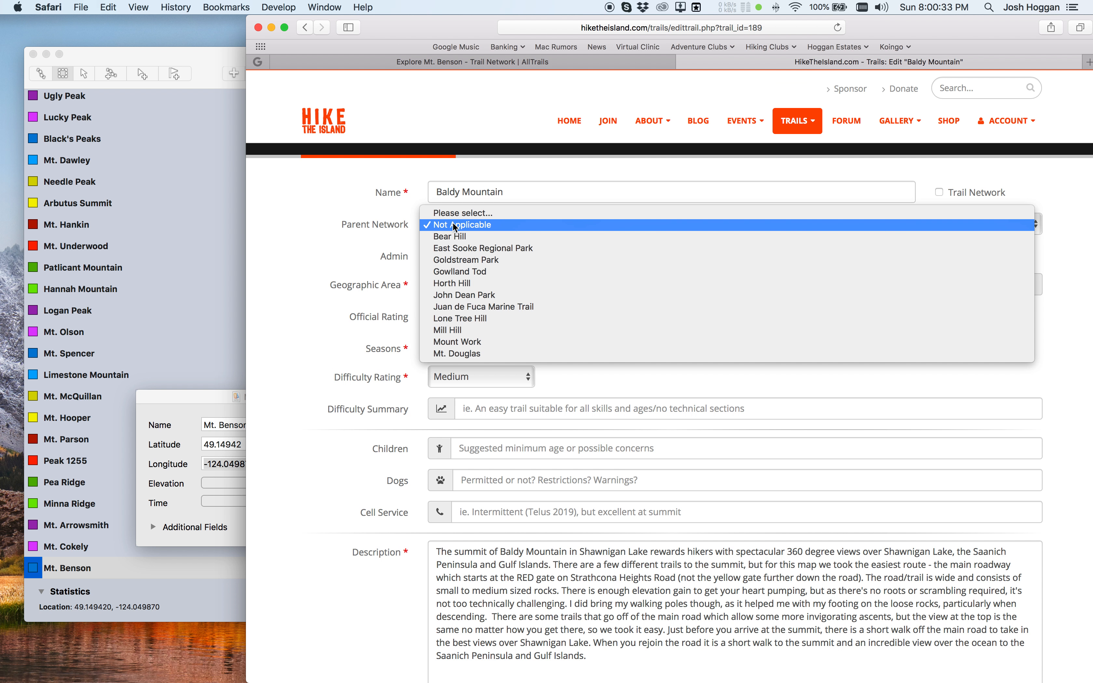
click(364, 267)
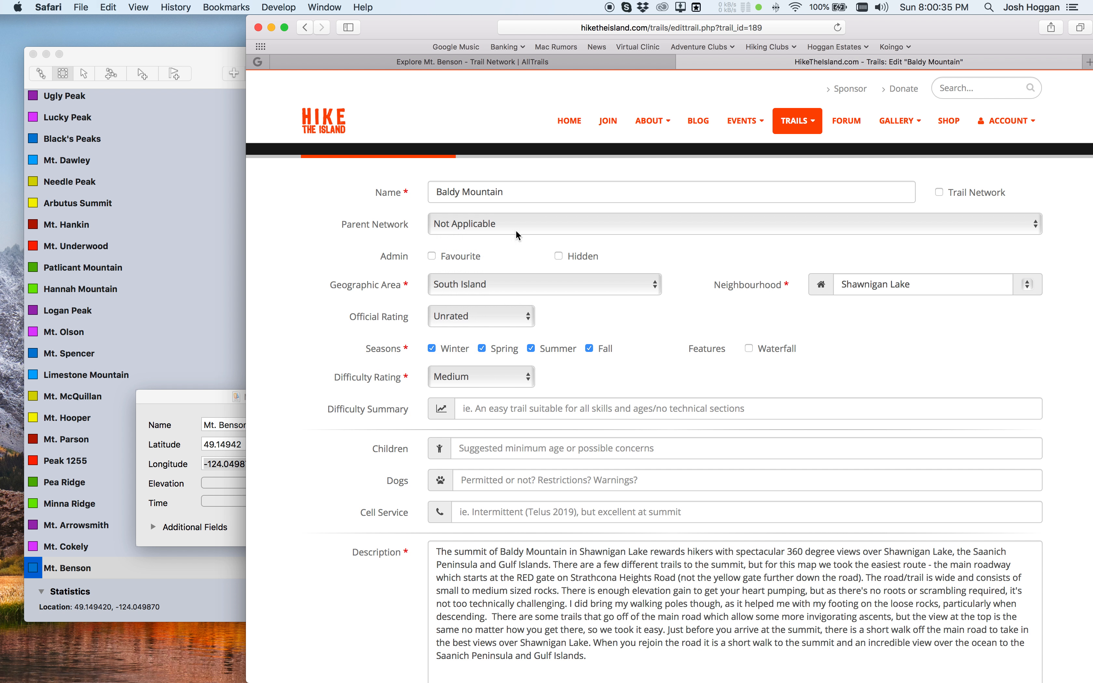
scroll(451, 224, up, 3)
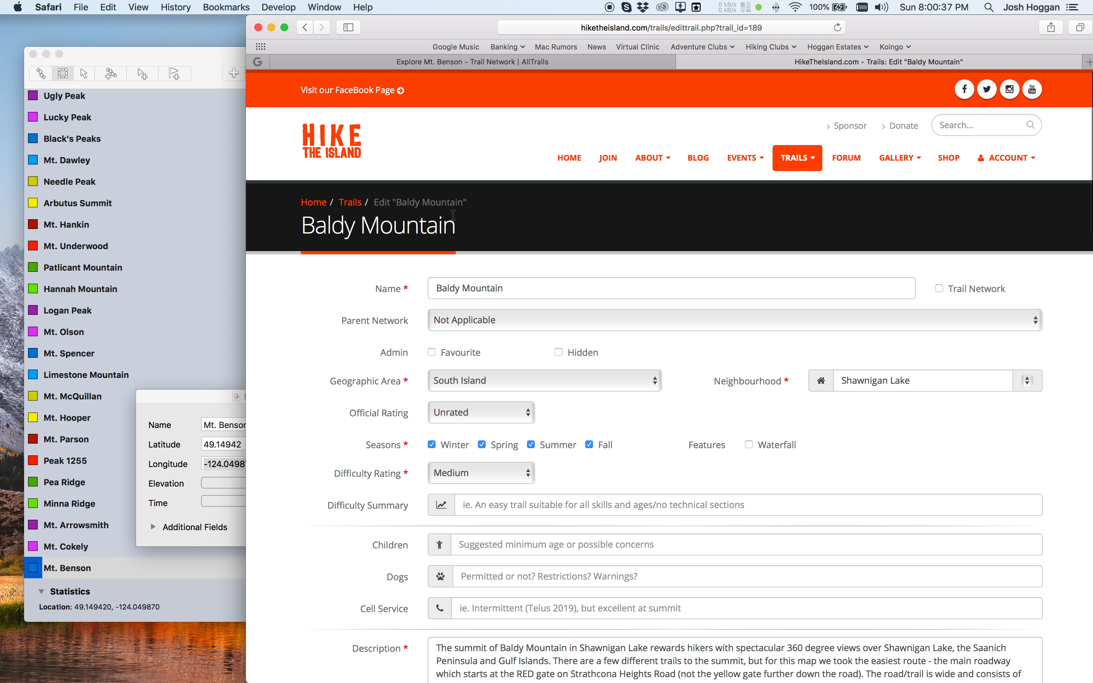